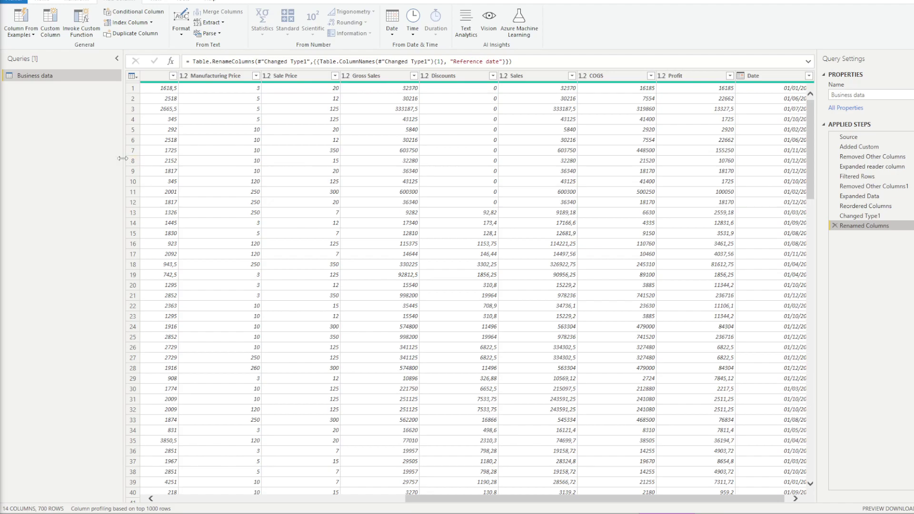
# Step: Drag the Queries pane edge left to widen the Business data table view
pyautogui.moveTo(125, 161); pyautogui.dragTo(81, 162)
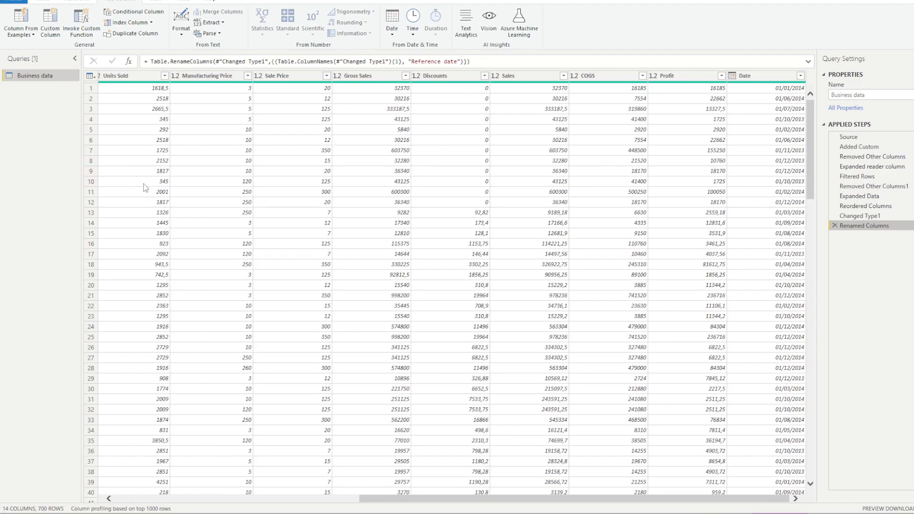
# Step: Add a custom column to Business data named 'Weird column', ready for its formula
pyautogui.click(50, 21)
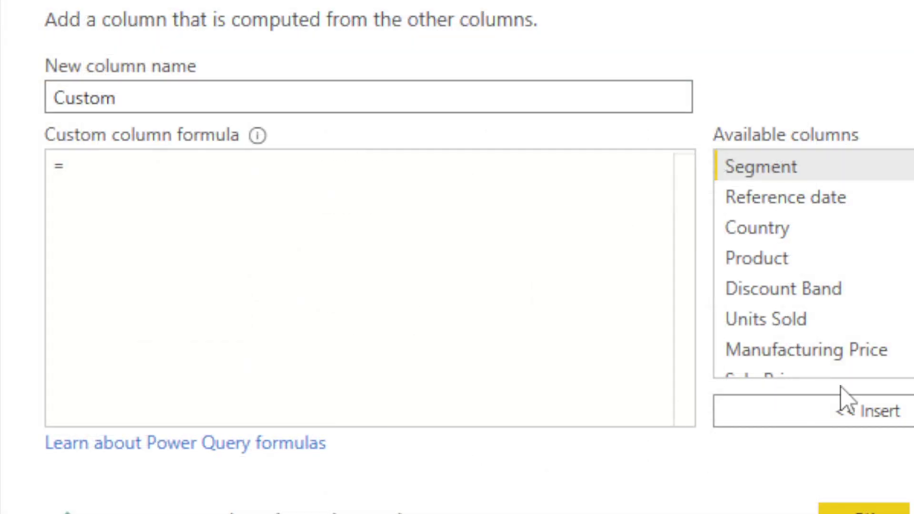
pyautogui.doubleClick(310, 100)
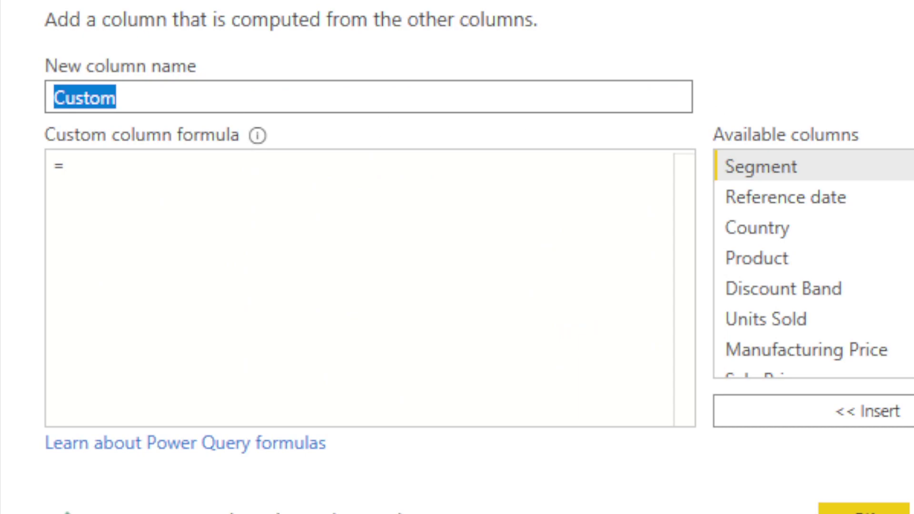
pyautogui.write('WX')
pyautogui.press('BackSpace')
pyautogui.write('eir ')
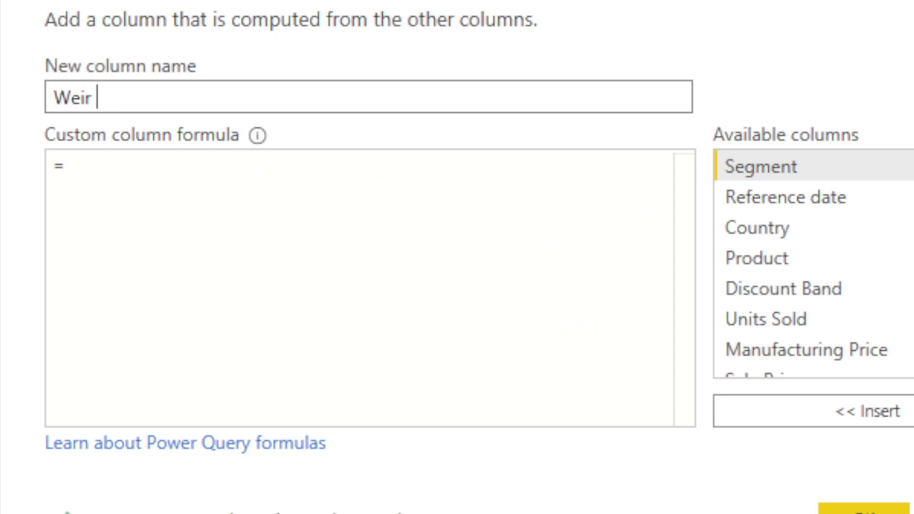
pyautogui.write('d column')
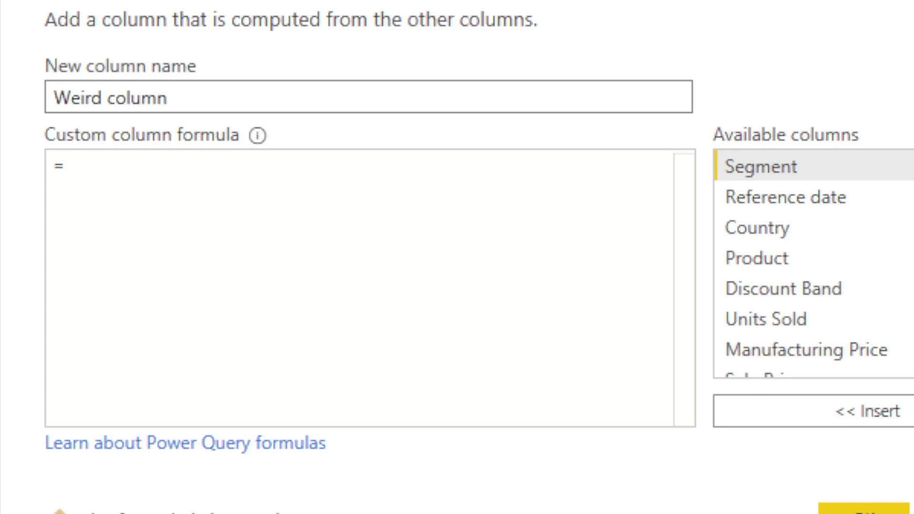
pyautogui.press('Tab')
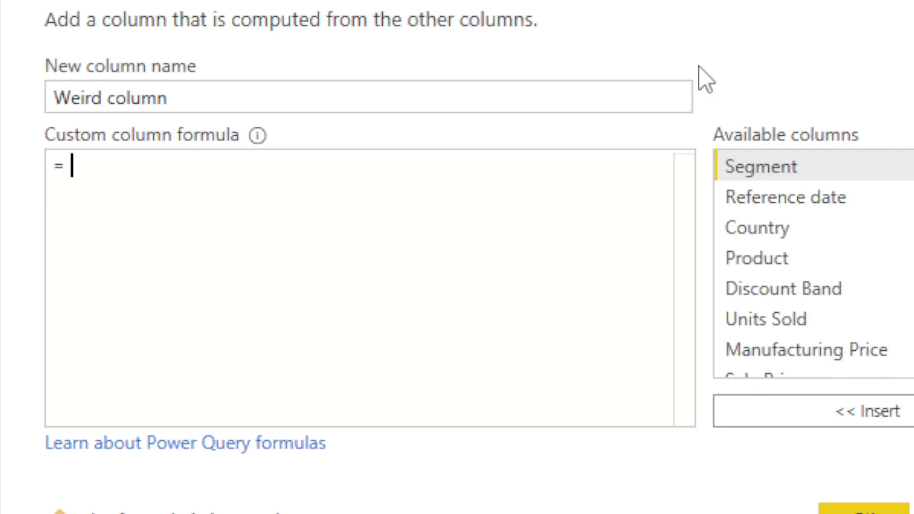
# Step: Write the formula if [Sales] / [Discounts] > 0 then "Target"
pyautogui.write('if')
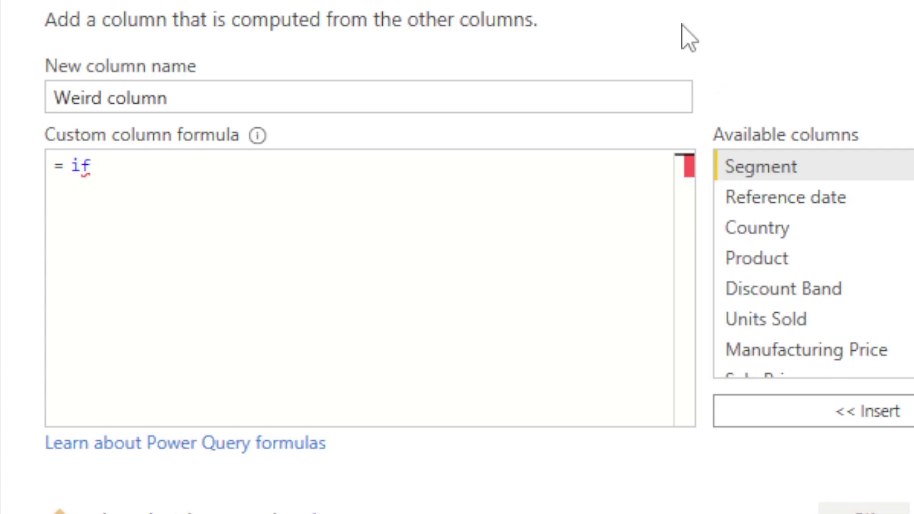
pyautogui.scroll(-1, 830, 250)
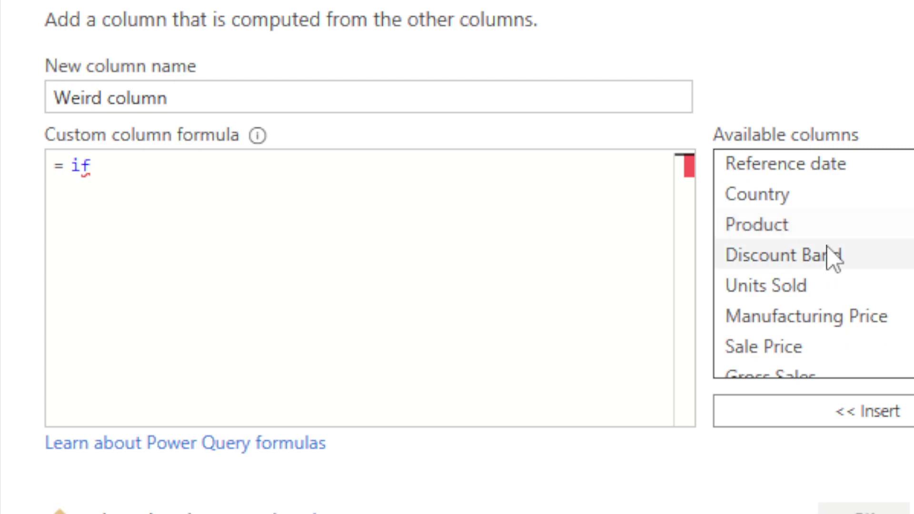
pyautogui.scroll(-2, 792, 251)
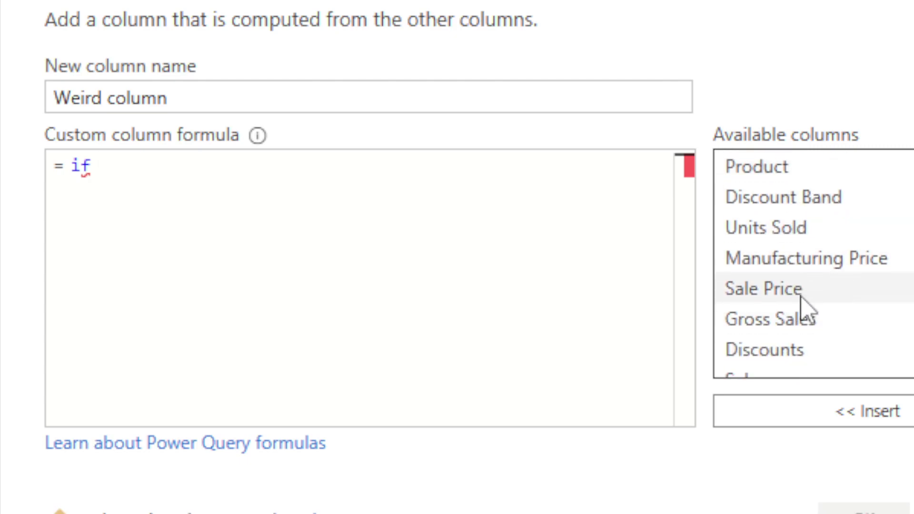
pyautogui.scroll(-3, 801, 304)
pyautogui.doubleClick(759, 302)
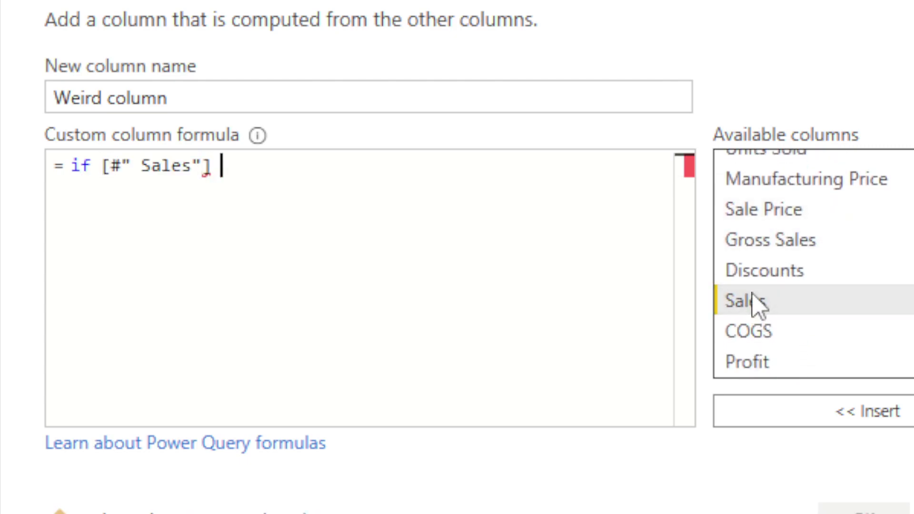
pyautogui.write('/')
pyautogui.doubleClick(814, 271)
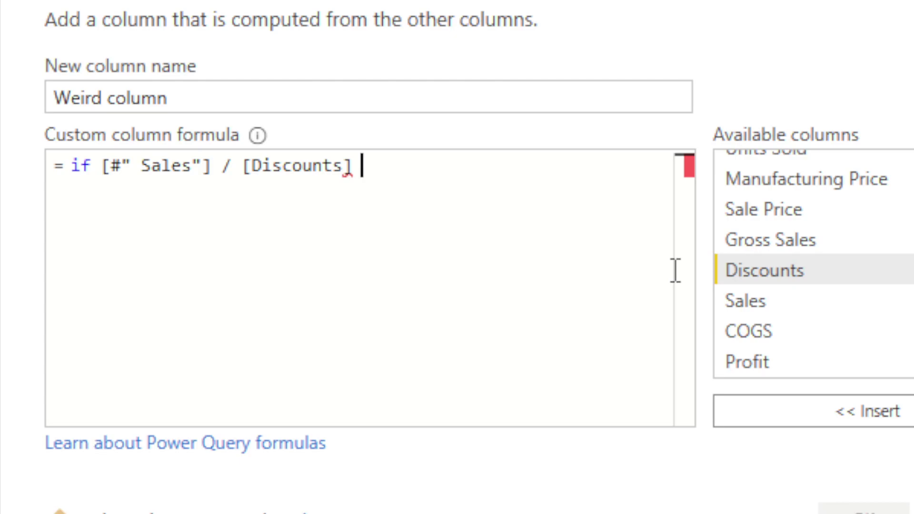
pyautogui.write('> 0 then')
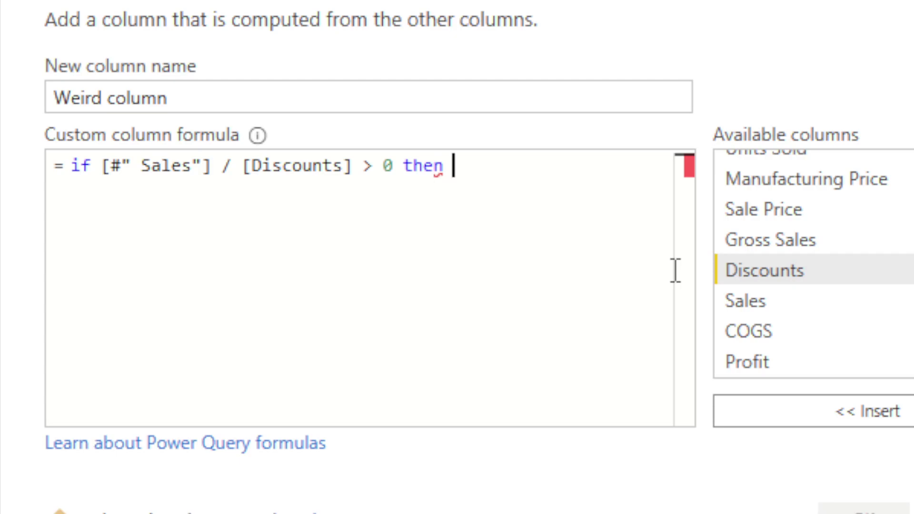
pyautogui.write('"Ta')
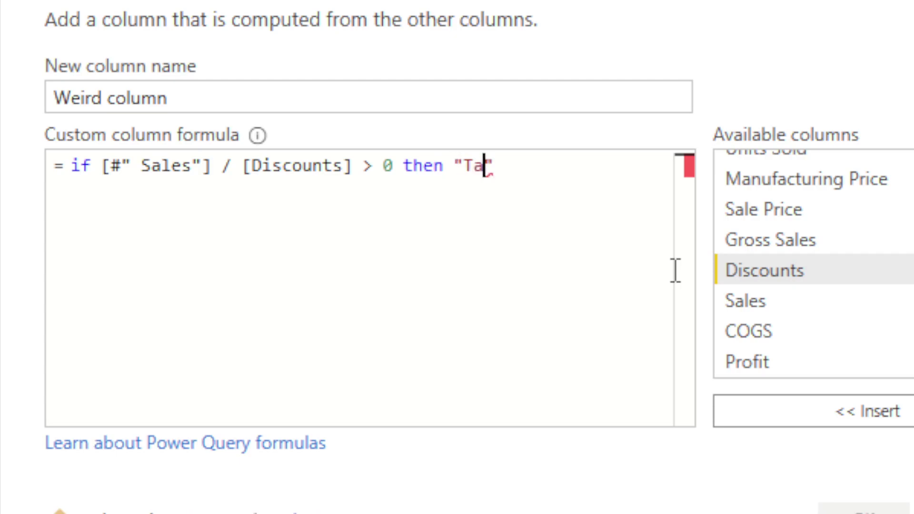
pyautogui.write('rget"')
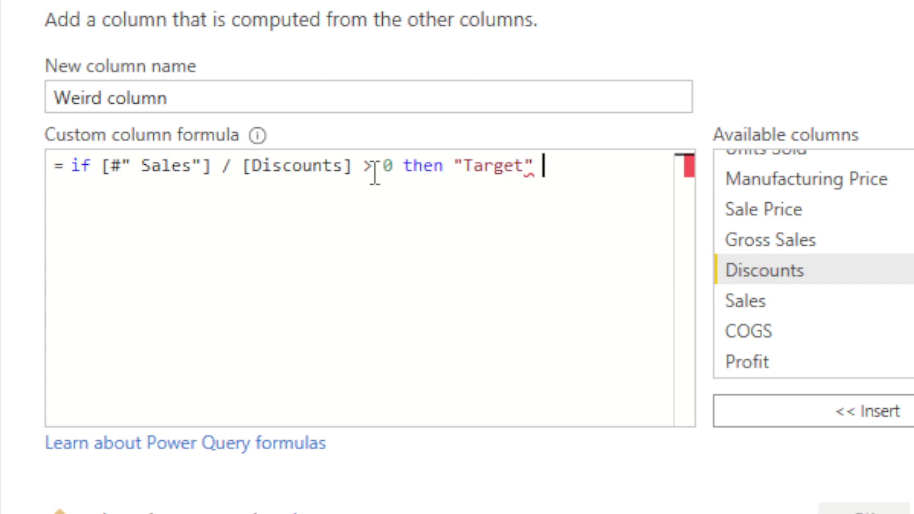
# Step: Finish the formula with else "Empty"
pyautogui.moveTo(392, 172); pyautogui.dragTo(116, 178)
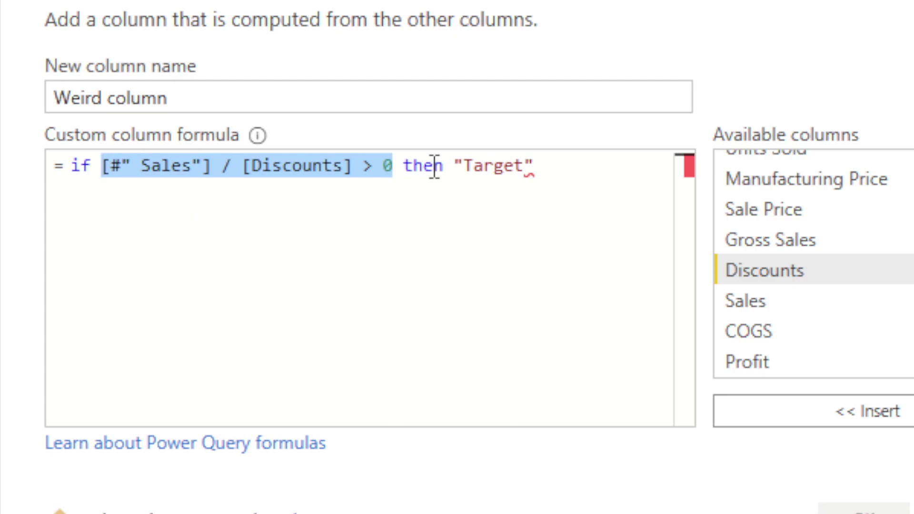
pyautogui.click(403, 169)
pyautogui.click(552, 169)
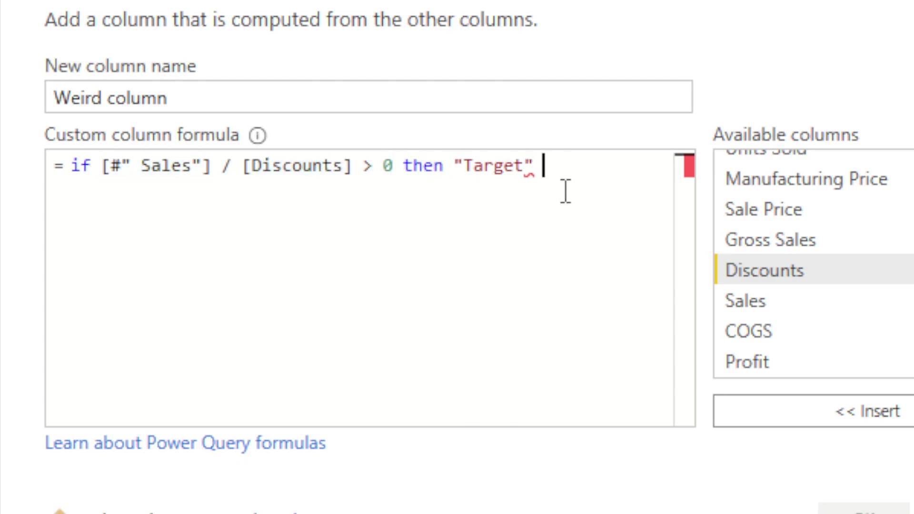
pyautogui.write('els')
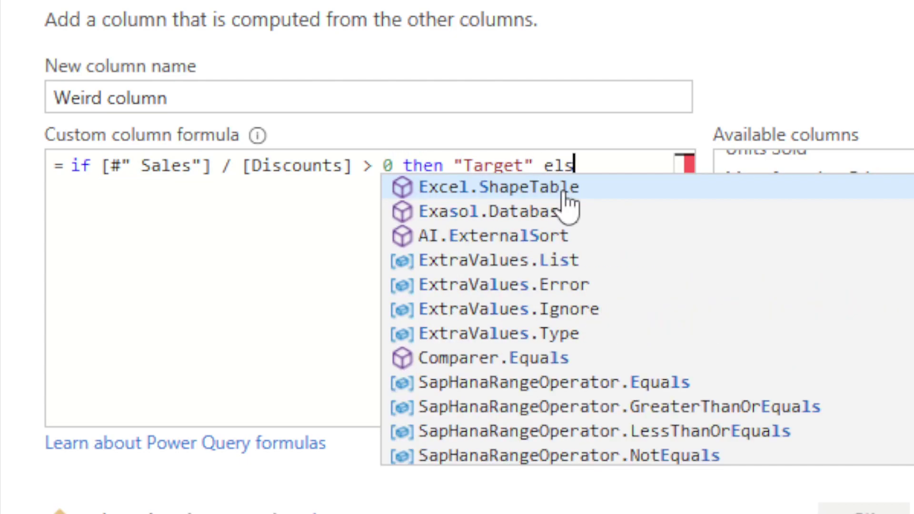
pyautogui.write('e ')
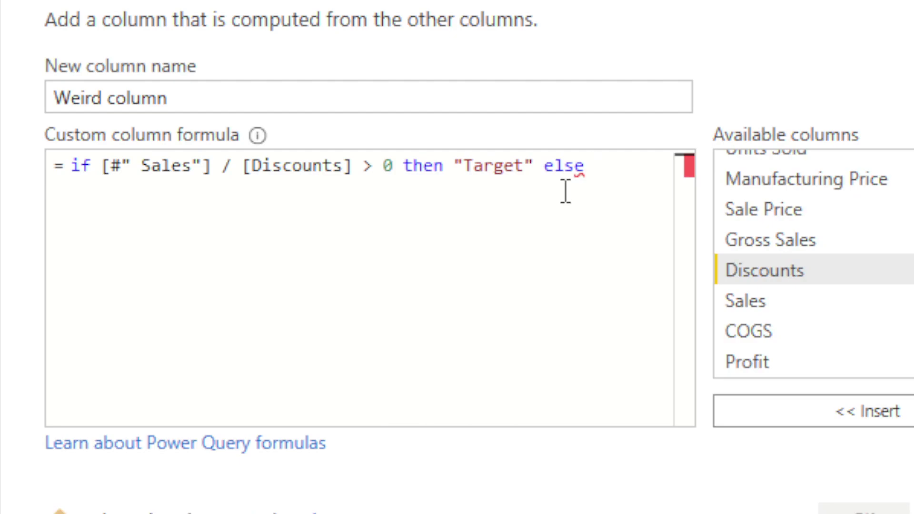
pyautogui.write('""')
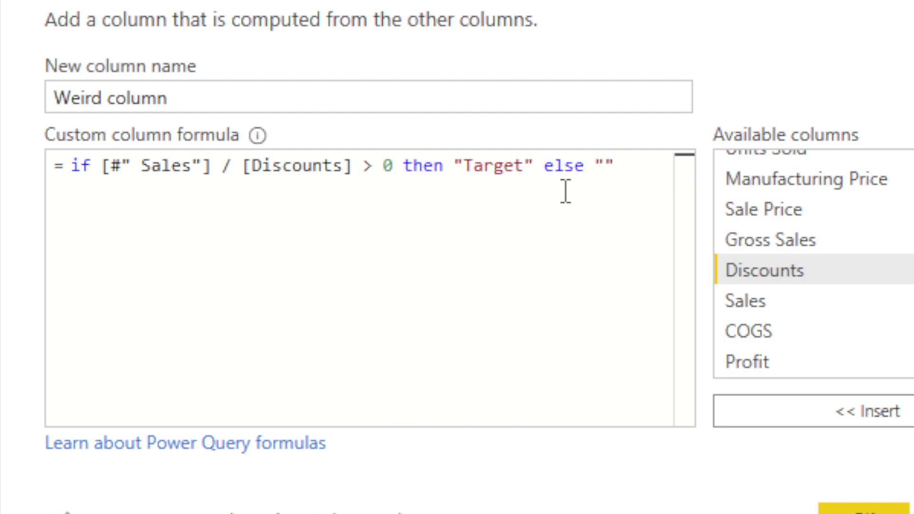
pyautogui.write('BNu')
pyautogui.press('BackSpace')
pyautogui.press('BackSpace')
pyautogui.press('BackSpace')
pyautogui.write('Empty')
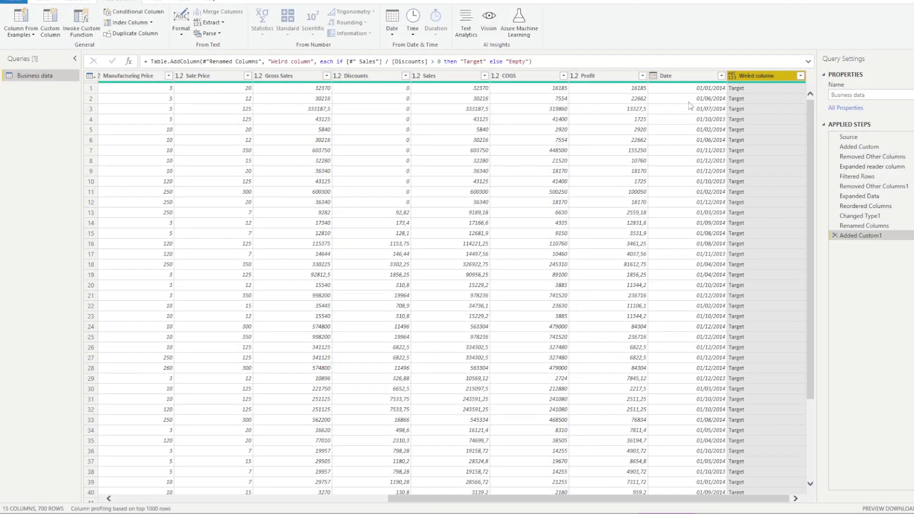
# Step: Check the Weird column's values in its filter list, then close the column editor
pyautogui.scroll(-6, 744, 110)
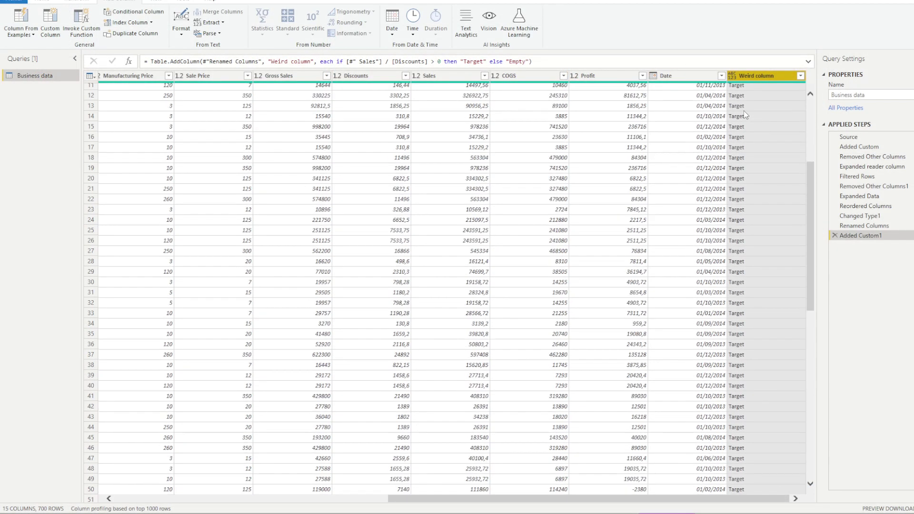
pyautogui.scroll(6, 747, 119)
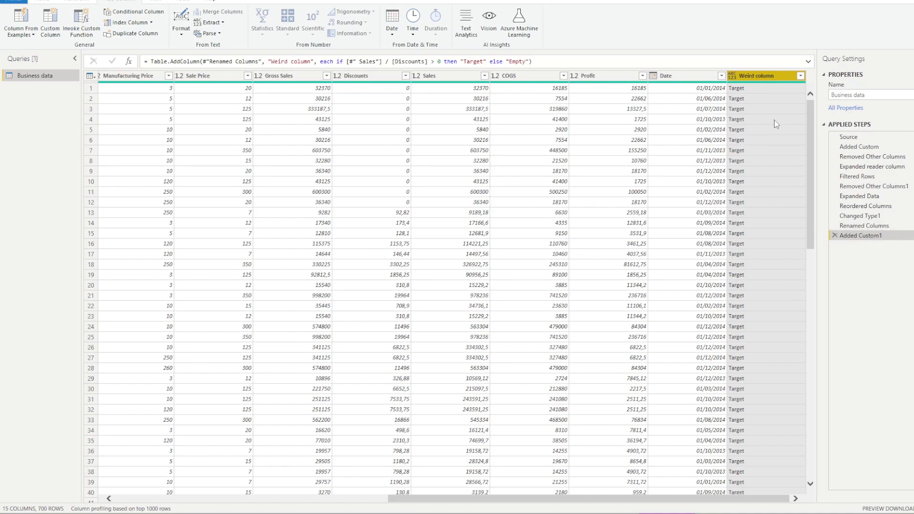
pyautogui.click(800, 76)
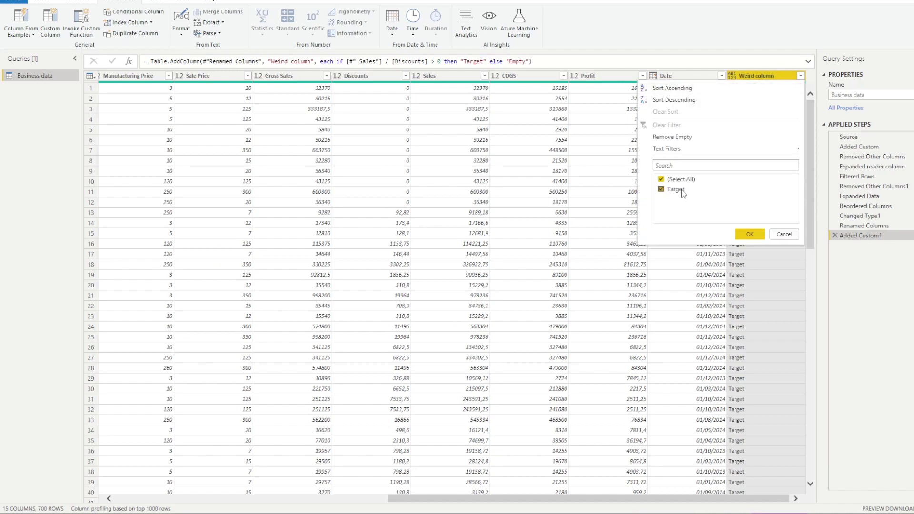
pyautogui.click(784, 236)
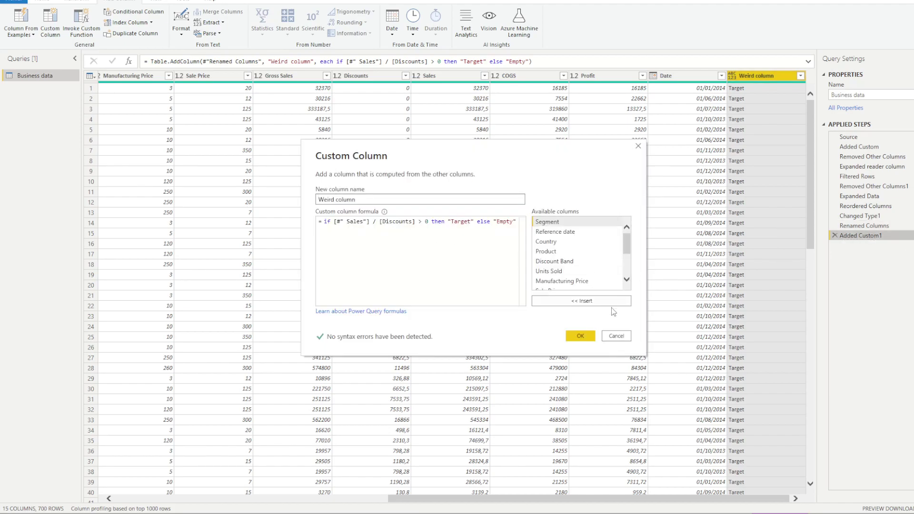
pyautogui.click(618, 337)
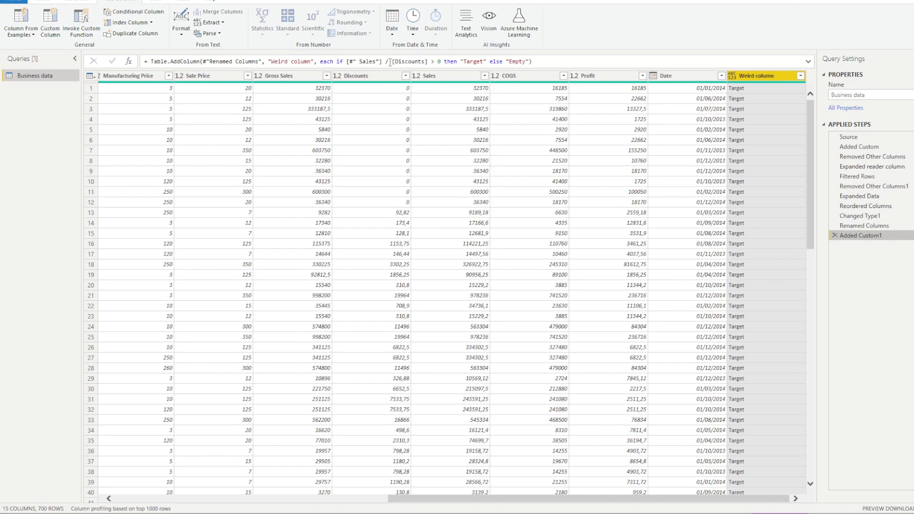
# Step: Trim the formula bar edit, discard it, and delete the Added Custom1 step
pyautogui.moveTo(427, 61); pyautogui.dragTo(386, 62)
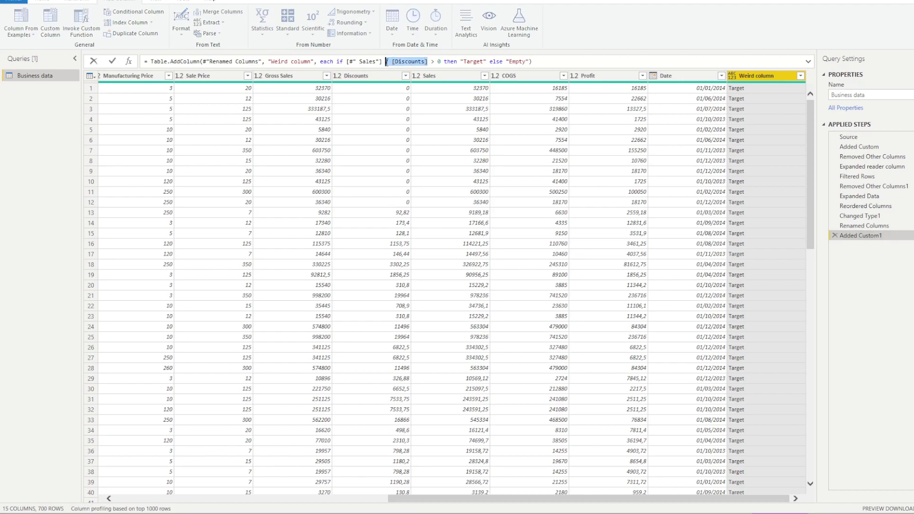
pyautogui.press('BackSpace')
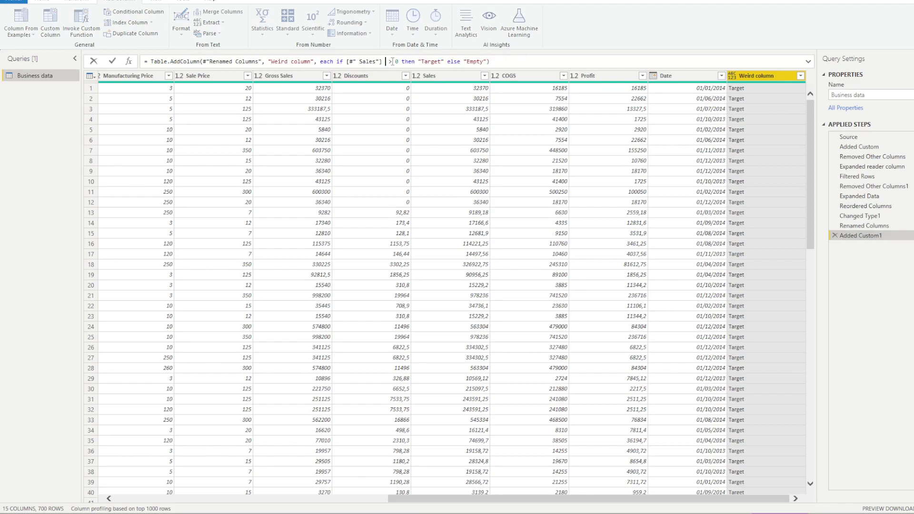
pyautogui.moveTo(445, 61); pyautogui.dragTo(416, 61)
pyautogui.press('BackSpace')
pyautogui.press('BackSpace')
pyautogui.press('Escape')
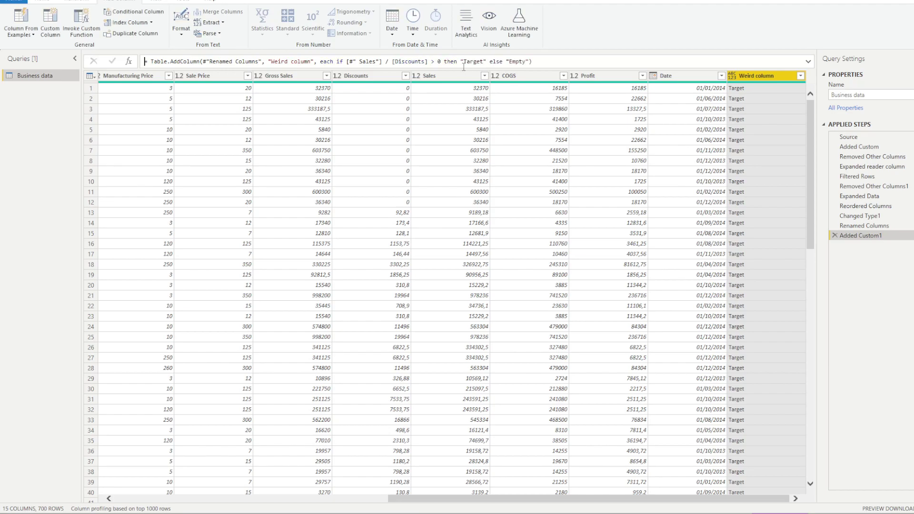
pyautogui.click(835, 235)
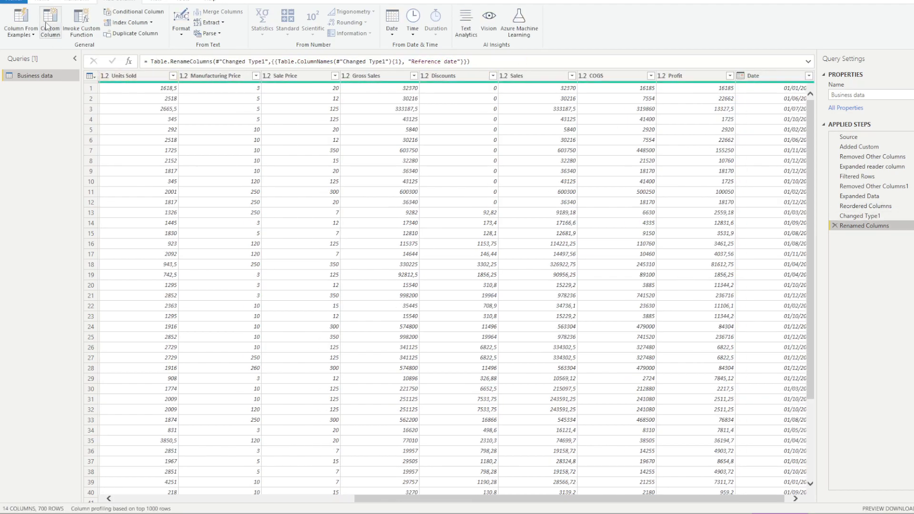
# Step: Start a new custom column named 'wierd column'
pyautogui.click(50, 21)
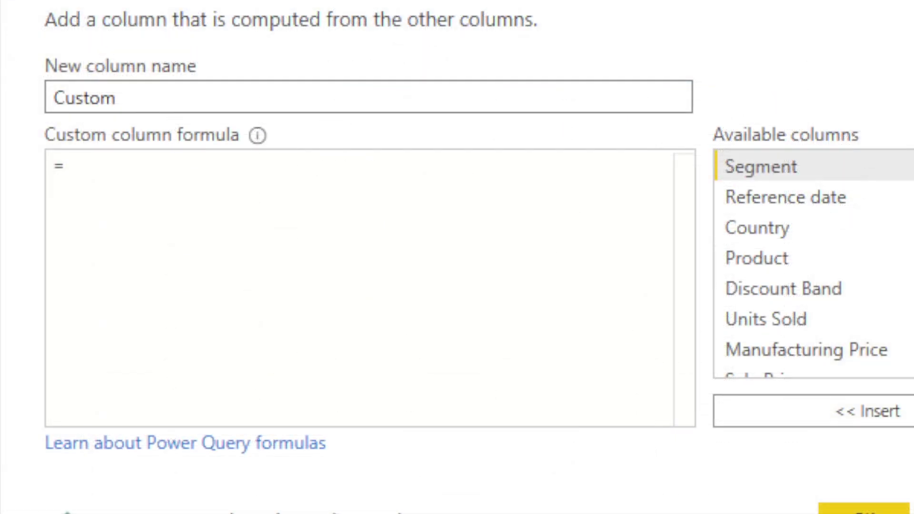
pyautogui.doubleClick(149, 95)
pyautogui.write('w')
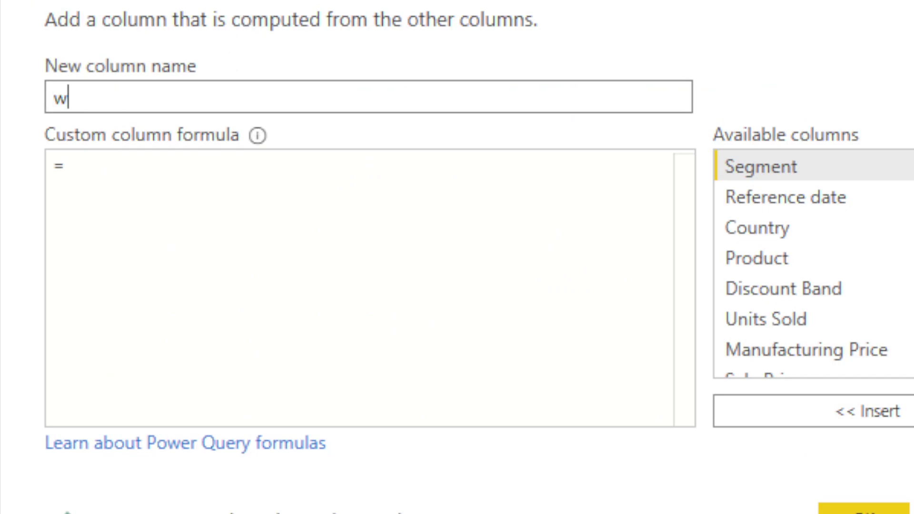
pyautogui.write('eird')
pyautogui.press('BackSpace')
pyautogui.press('BackSpace')
pyautogui.press('BackSpace')
pyautogui.write('ierd columns')
pyautogui.press('BackSpace')
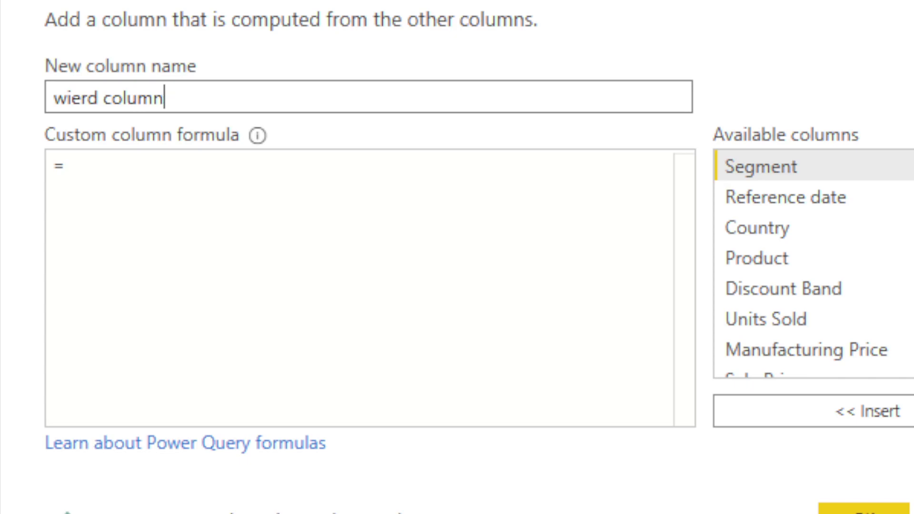
# Step: Enter if [Sale Price] > 0 then [Sales]/[Discounts] else "0" and create the column
pyautogui.click(321, 184)
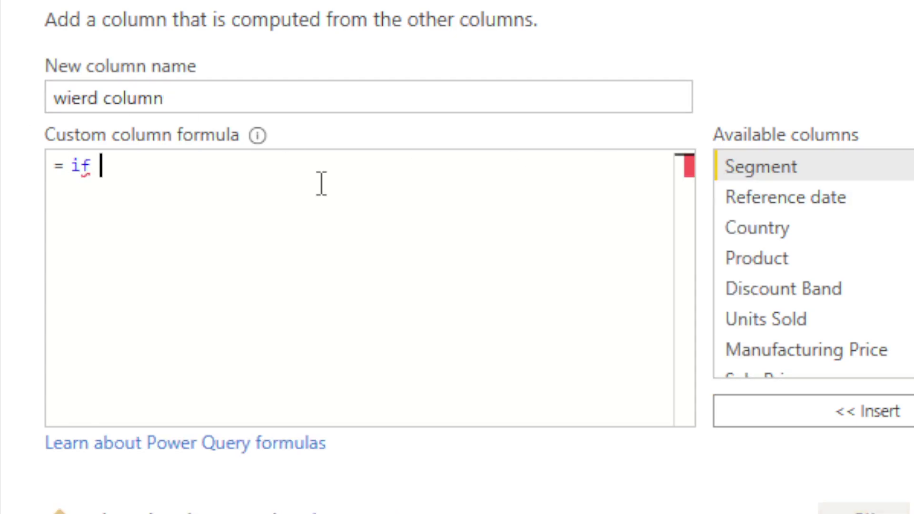
pyautogui.scroll(-1, 729, 276)
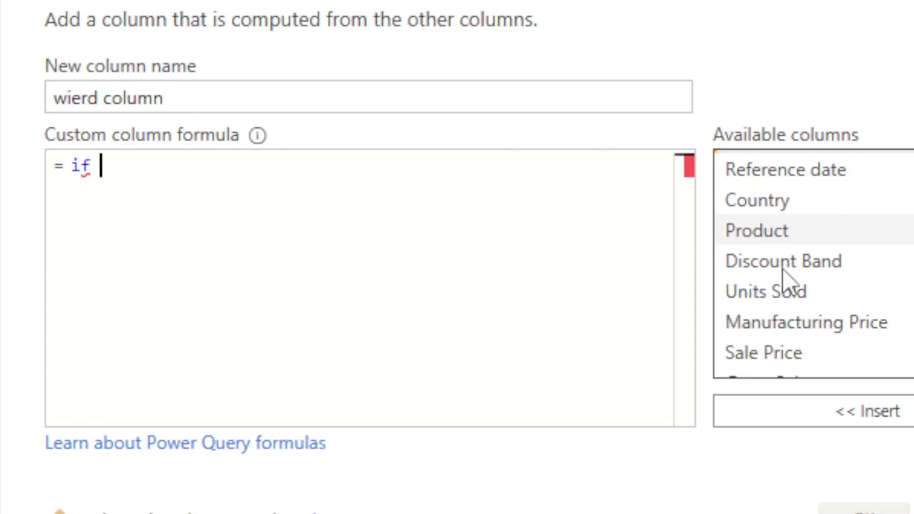
pyautogui.doubleClick(753, 345)
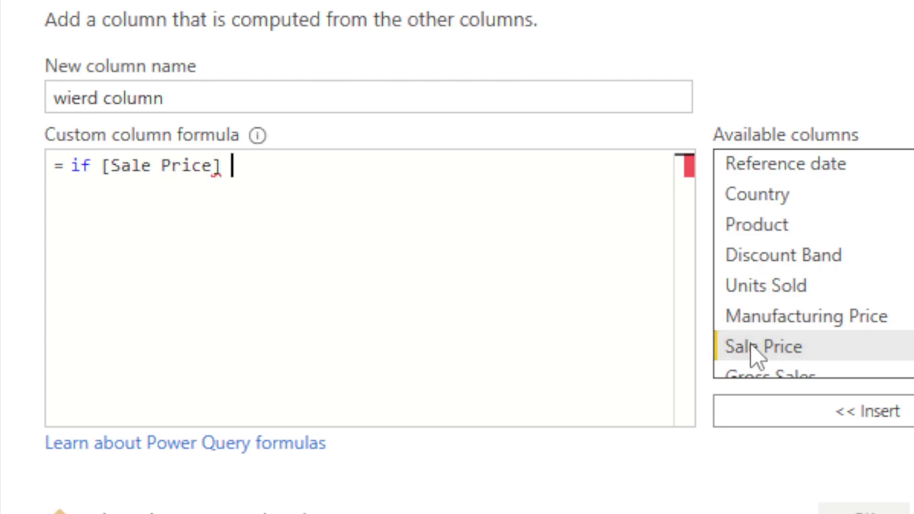
pyautogui.write('> 0 then')
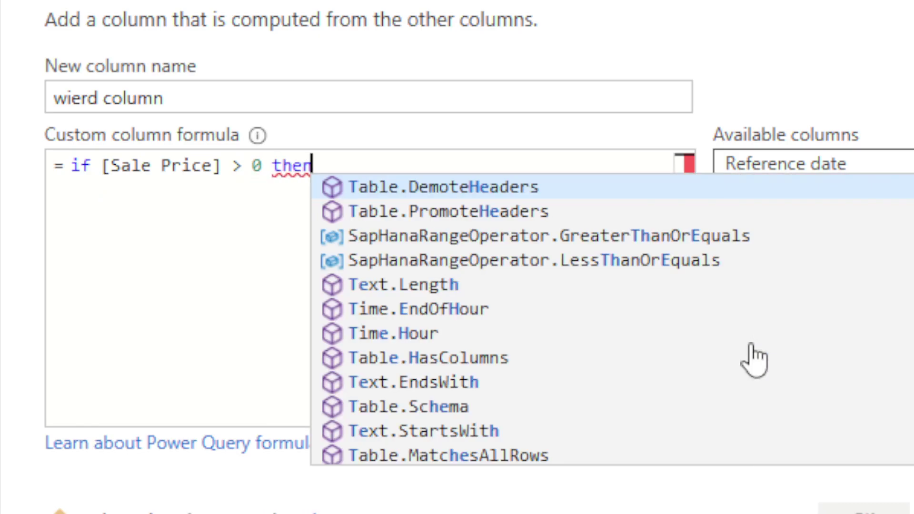
pyautogui.scroll(-1, 776, 337)
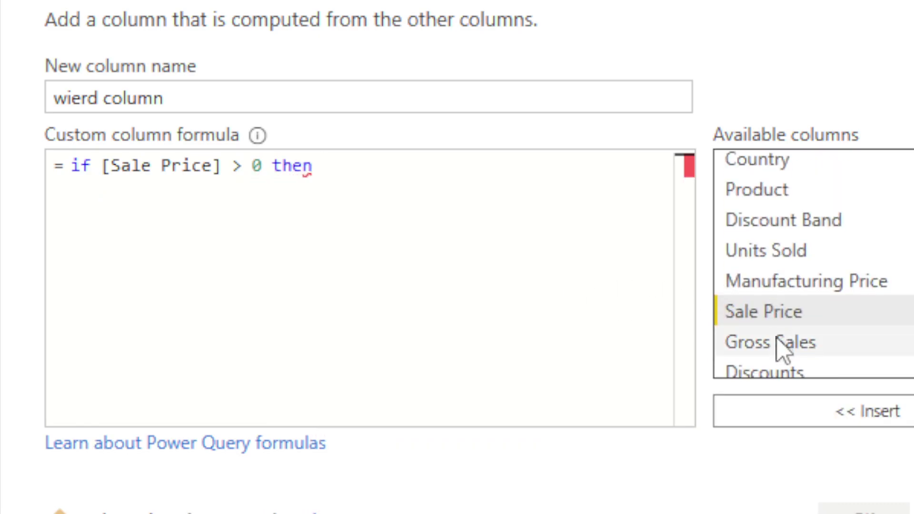
pyautogui.scroll(1, 777, 338)
pyautogui.scroll(-4, 777, 338)
pyautogui.doubleClick(758, 299)
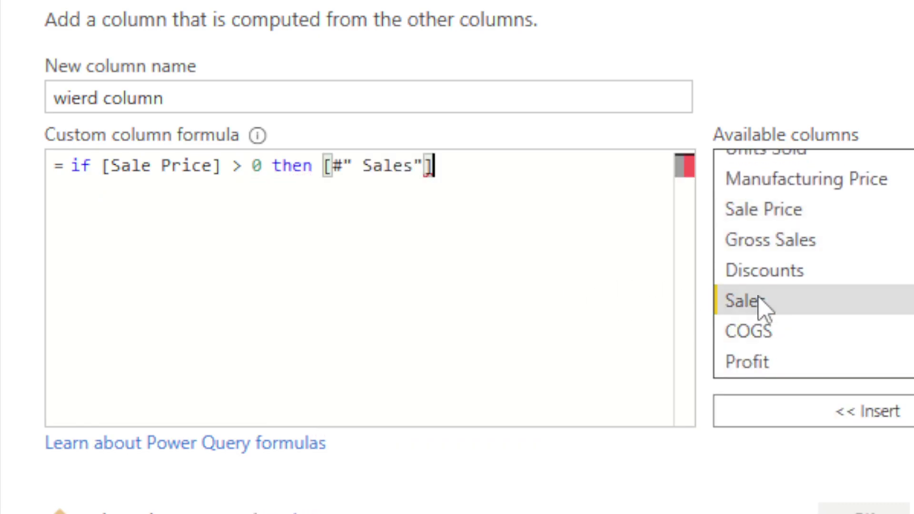
pyautogui.write('/')
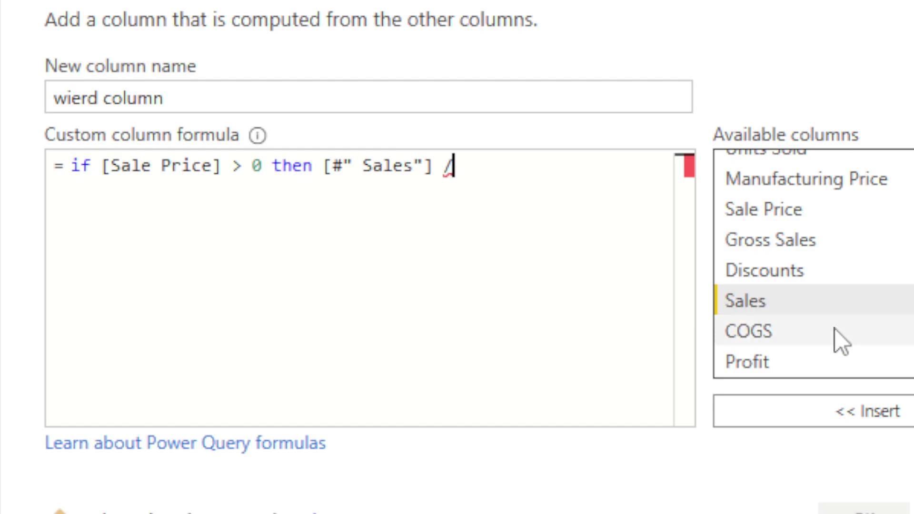
pyautogui.doubleClick(819, 279)
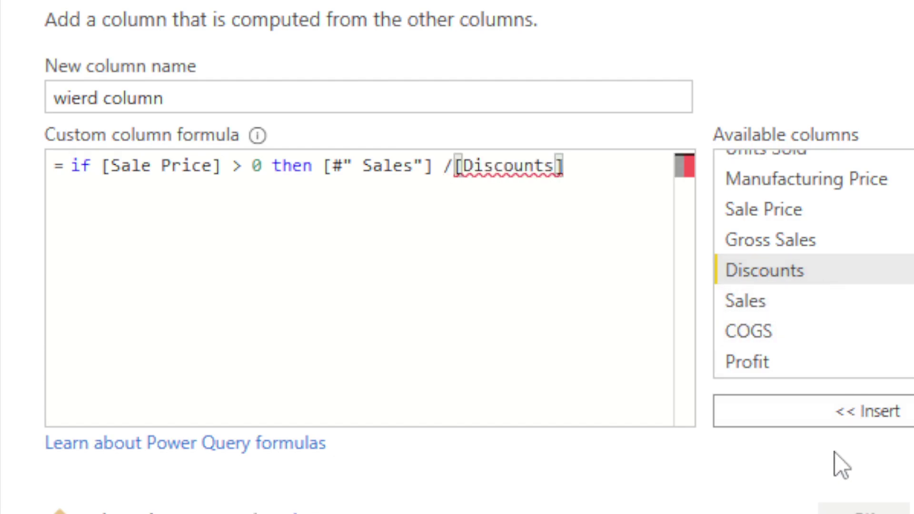
pyautogui.write('else ')
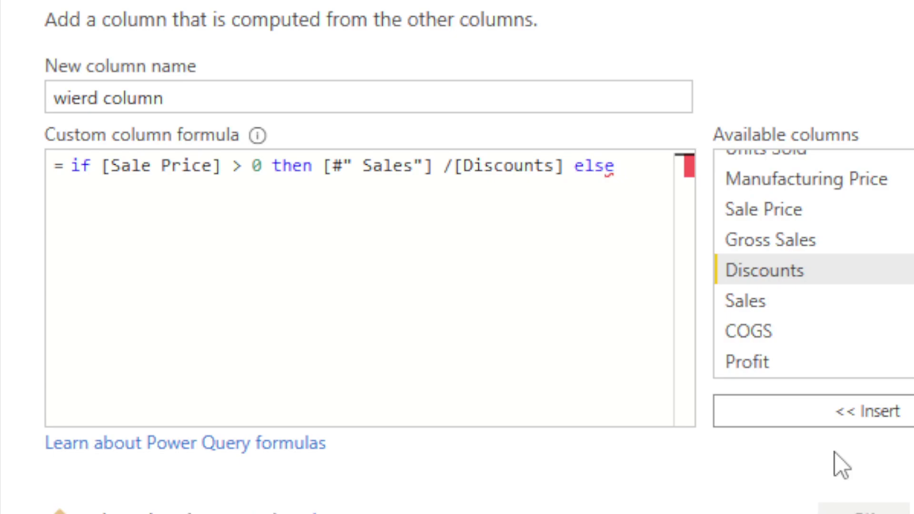
pyautogui.write('""')
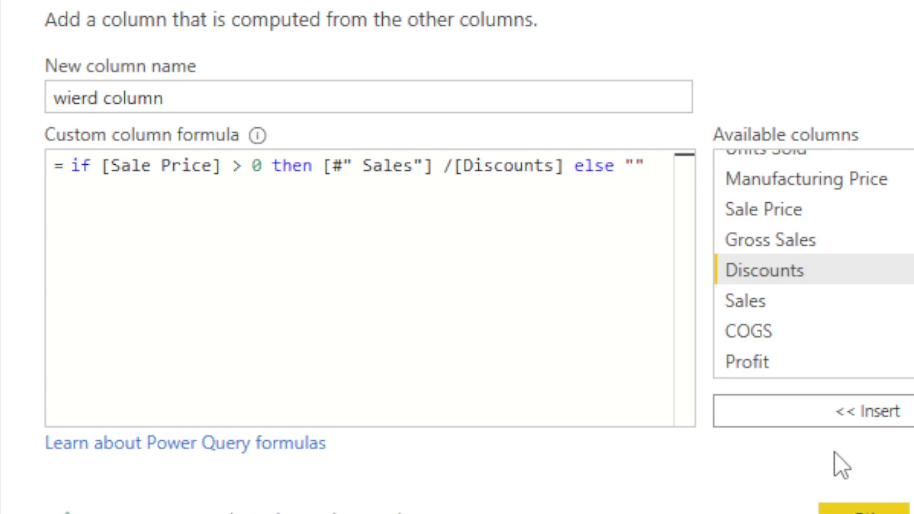
pyautogui.write('O')
pyautogui.click(831, 508)
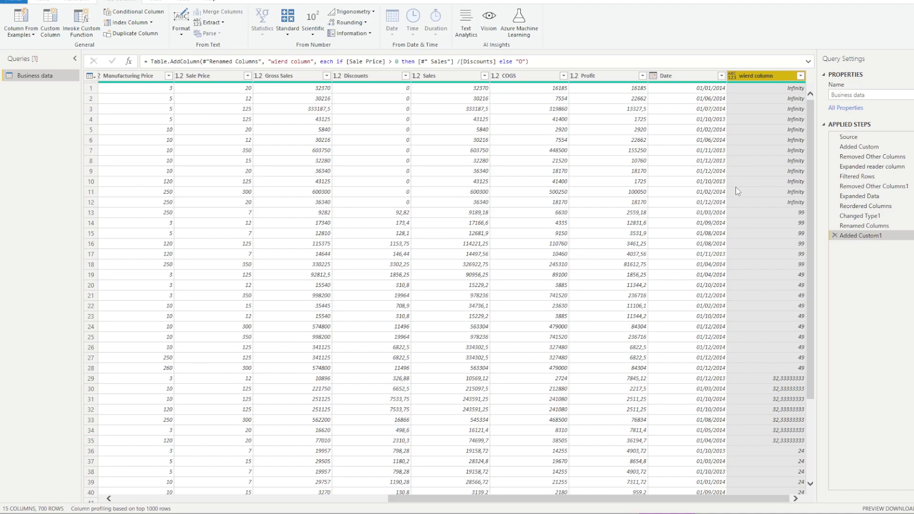
# Step: Review the wierd column's Infinity results and delete the Added Custom1 step
pyautogui.scroll(-3, 736, 188)
pyautogui.scroll(3, 733, 188)
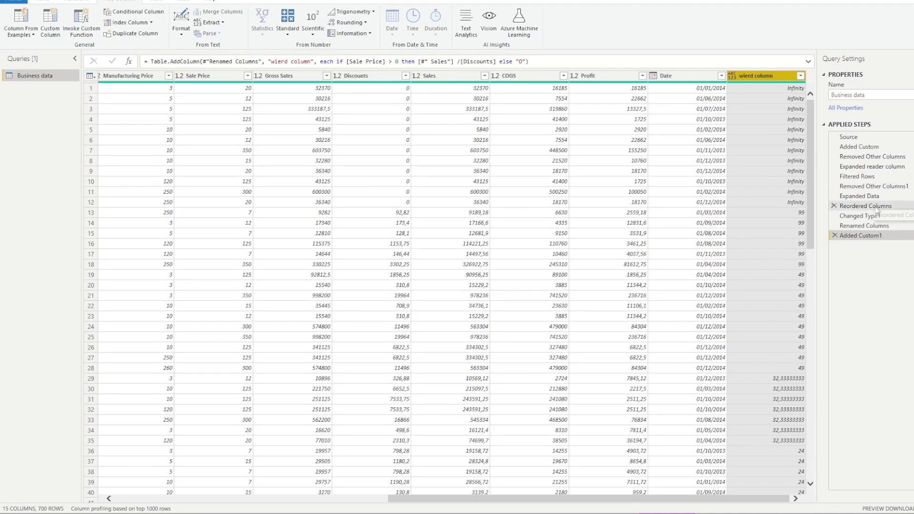
pyautogui.click(864, 226)
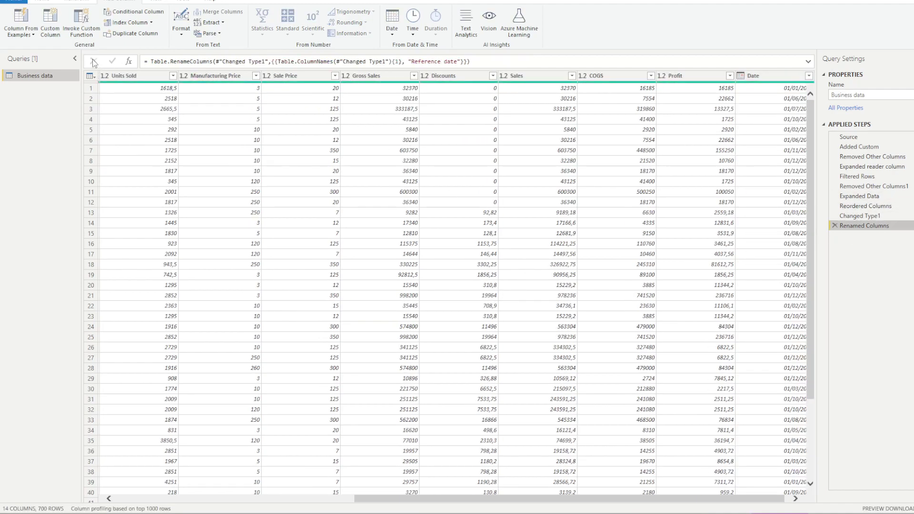
# Step: Start another custom column named 'Weird columns' with the cursor in the formula box
pyautogui.click(50, 21)
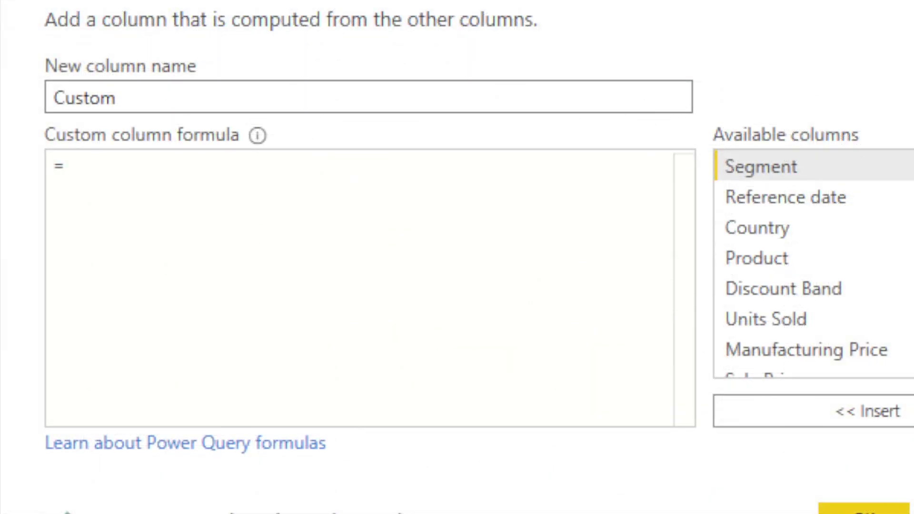
pyautogui.doubleClick(166, 98)
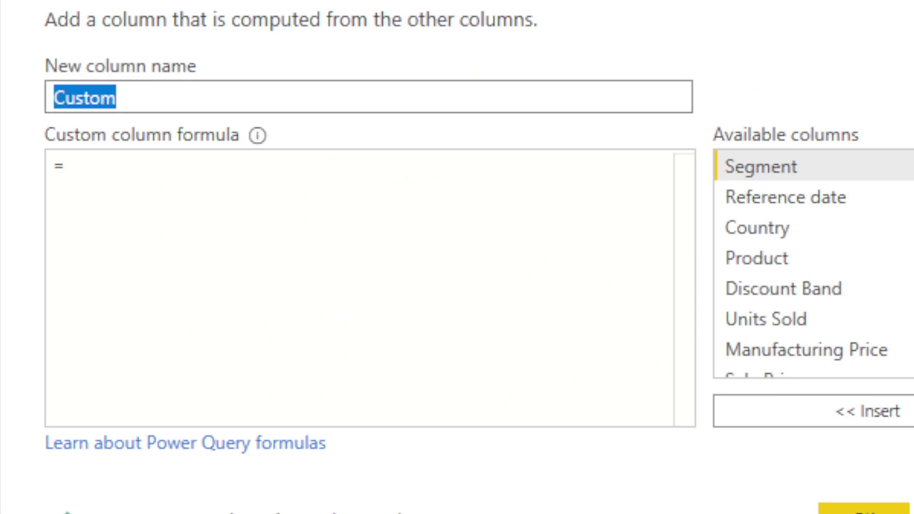
pyautogui.write('Weird columns')
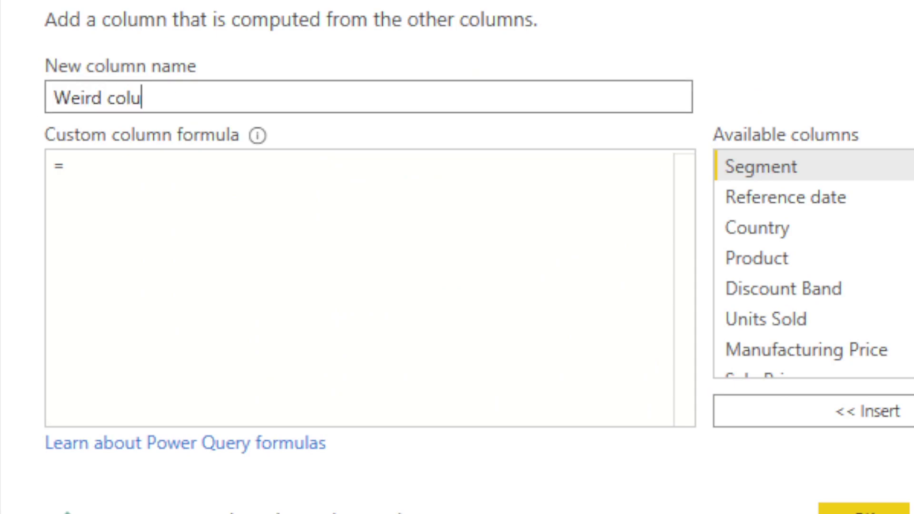
pyautogui.click(85, 97)
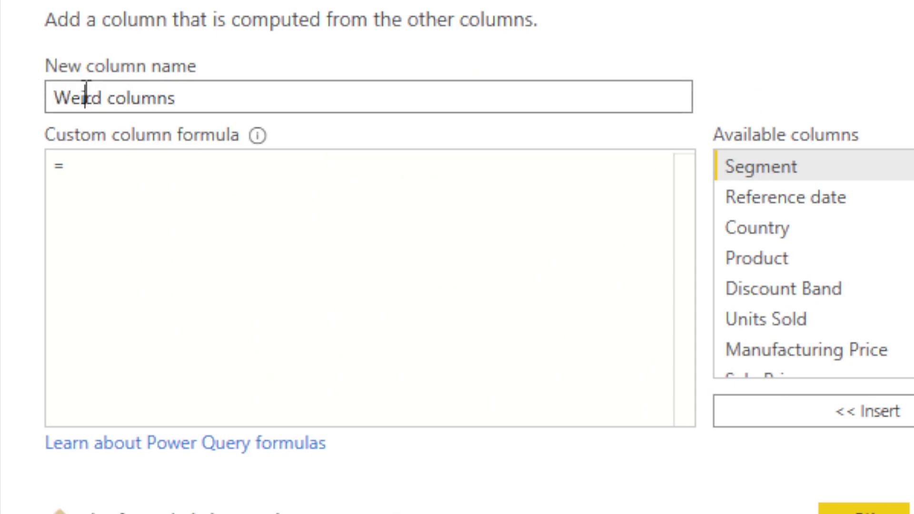
pyautogui.press('BackSpace')
pyautogui.press('BackSpace')
pyautogui.write('ie')
pyautogui.press('BackSpace')
pyautogui.press('BackSpace')
pyautogui.write('ei')
pyautogui.click(142, 157)
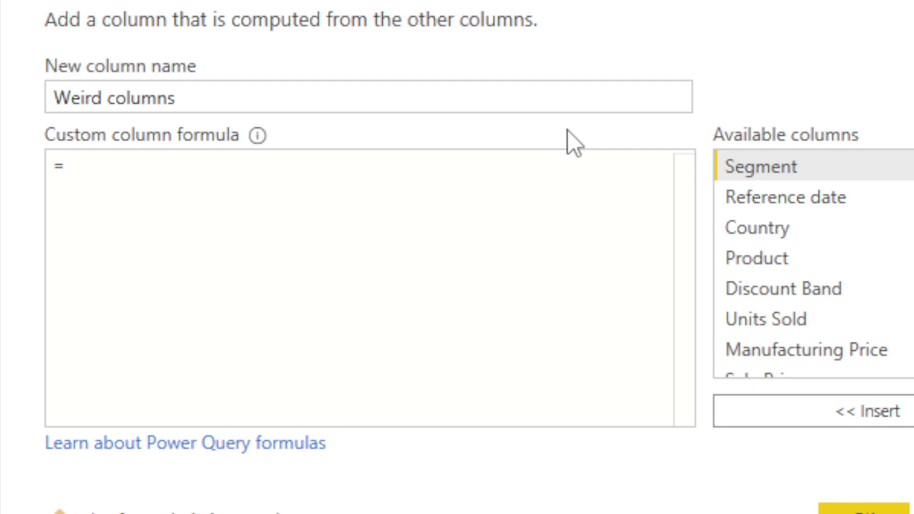
# Step: Write the formula if [Sales] > 3000 then "Big" else "Small"
pyautogui.write('if')
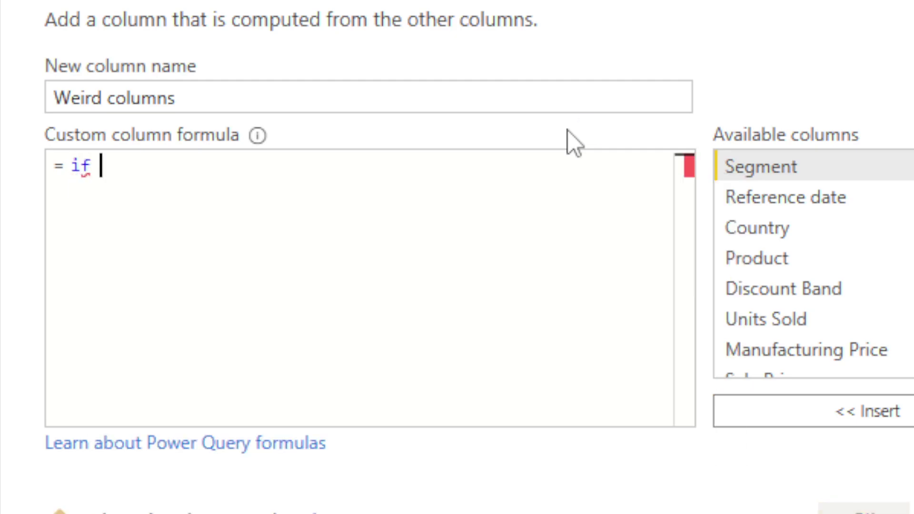
pyautogui.scroll(-1, 738, 262)
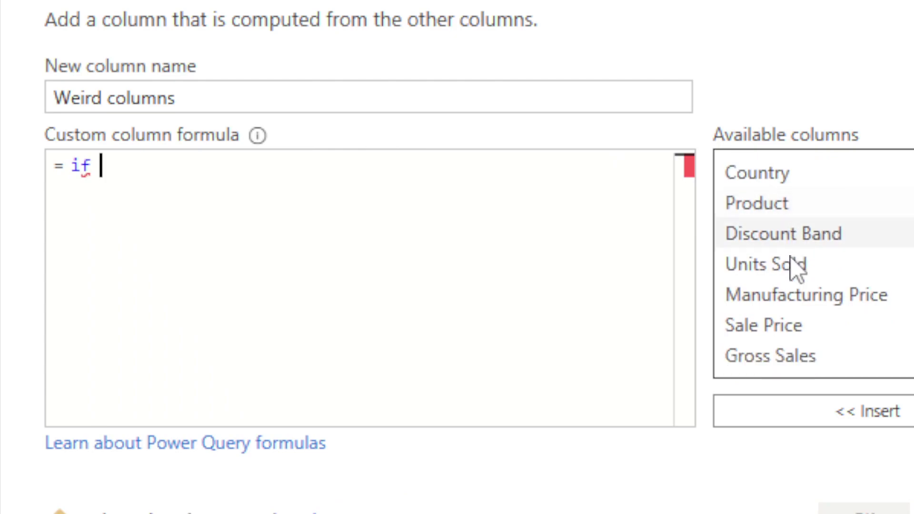
pyautogui.scroll(-2, 810, 338)
pyautogui.doubleClick(751, 302)
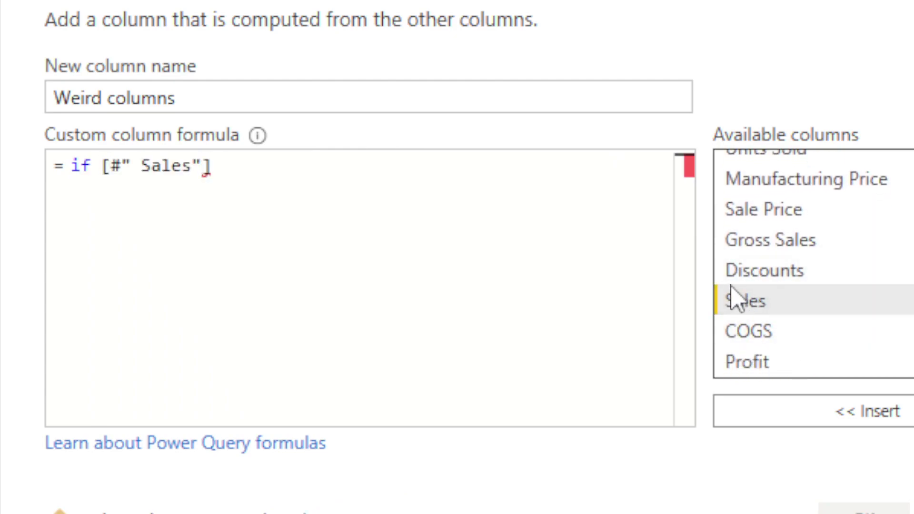
pyautogui.write('>')
pyautogui.write(' 2000')
pyautogui.press('BackSpace')
pyautogui.press('BackSpace')
pyautogui.press('BackSpace')
pyautogui.press('BackSpace')
pyautogui.write('3000 then "')
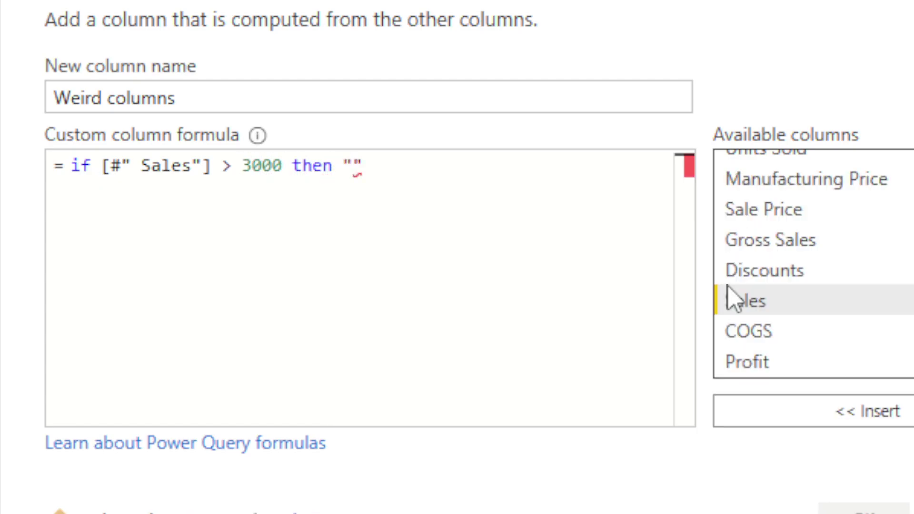
pyautogui.write('Big')
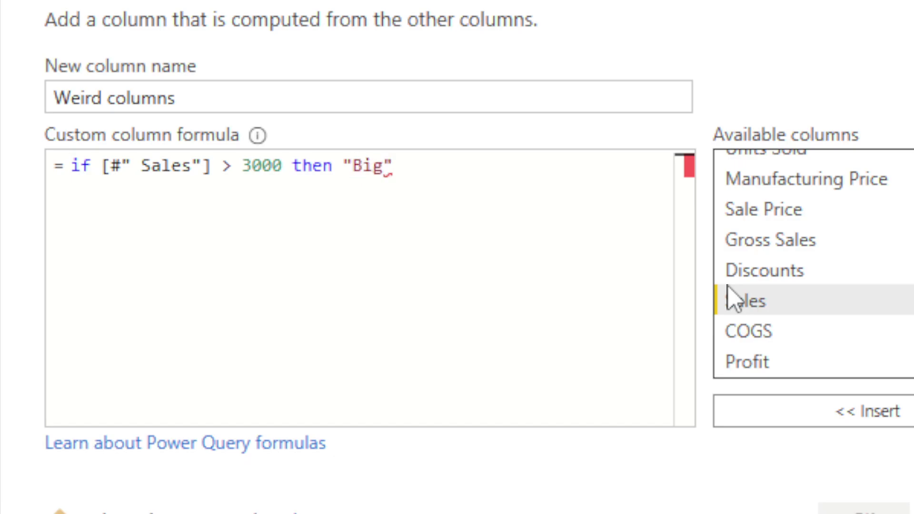
pyautogui.press('BackSpace')
pyautogui.write('" else "Small"')
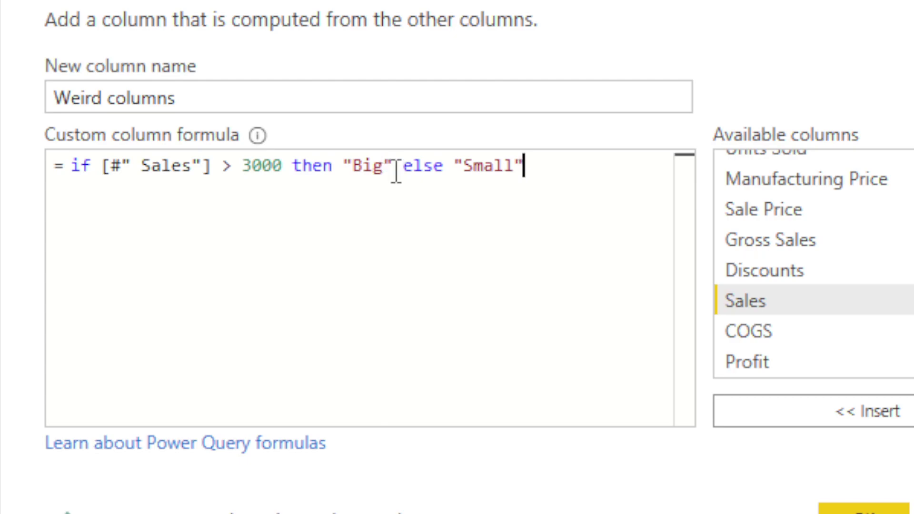
# Step: Replace the "Big" result with [Segment] / 2
pyautogui.moveTo(393, 167); pyautogui.dragTo(341, 168)
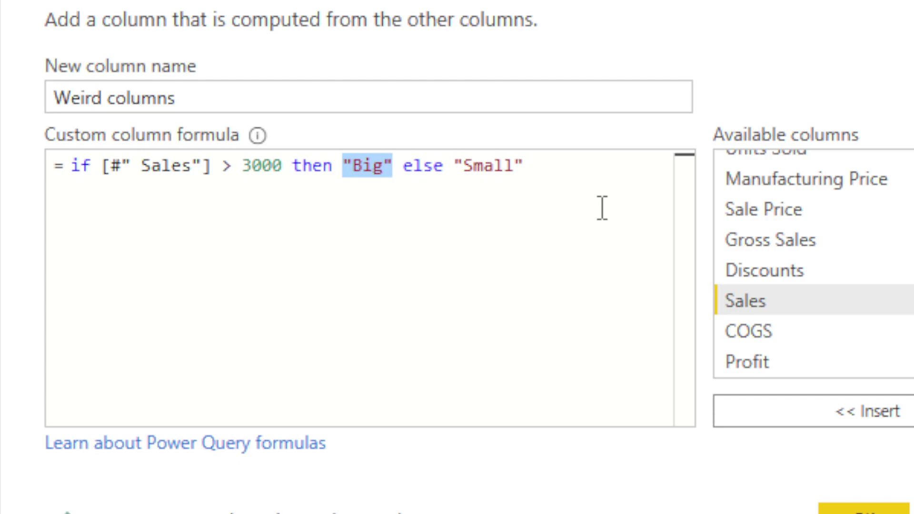
pyautogui.press('Delete')
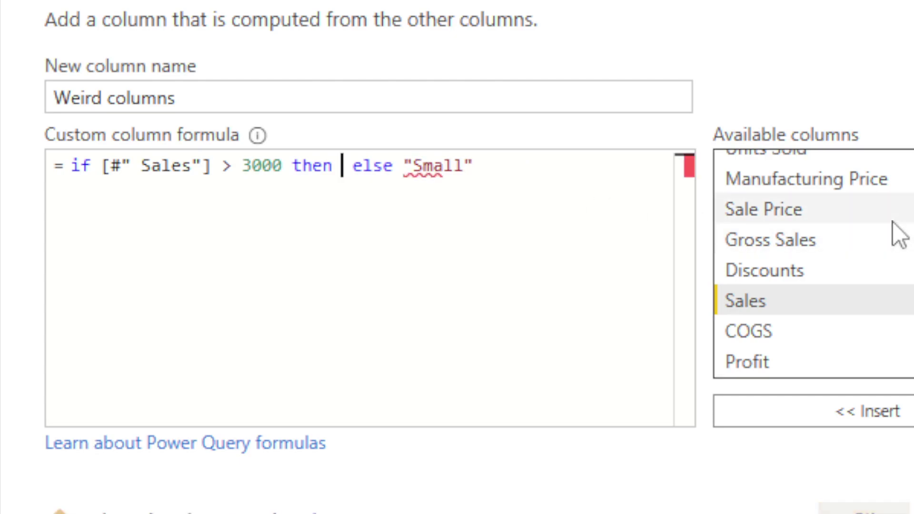
pyautogui.scroll(-1, 809, 263)
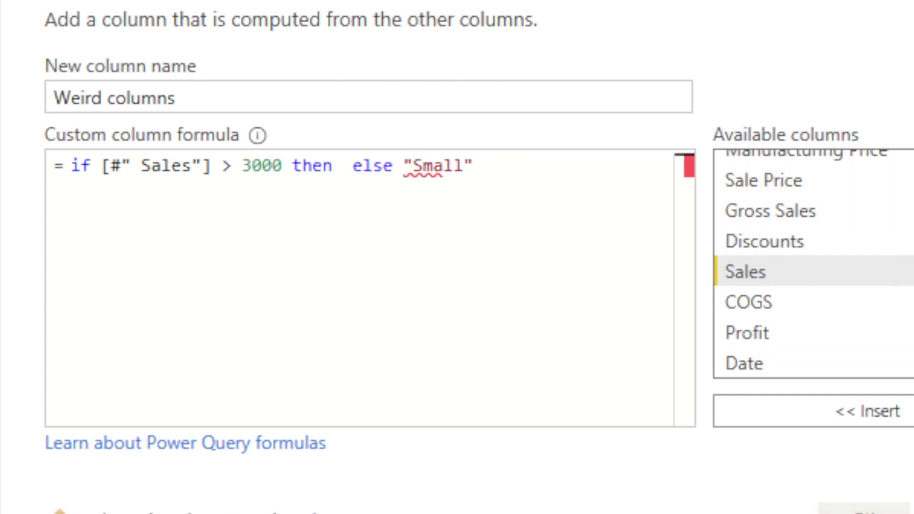
pyautogui.scroll(3, 809, 263)
pyautogui.doubleClick(810, 173)
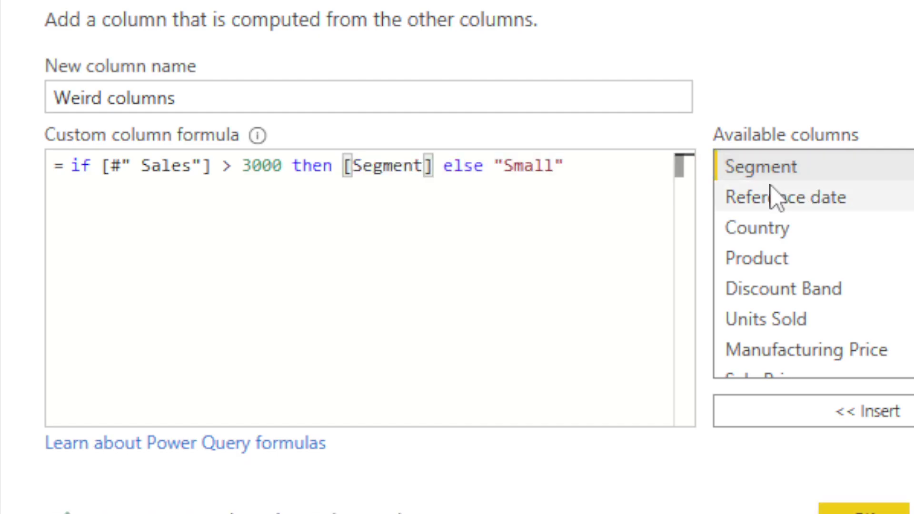
pyautogui.write('/ 2 else "Small")')
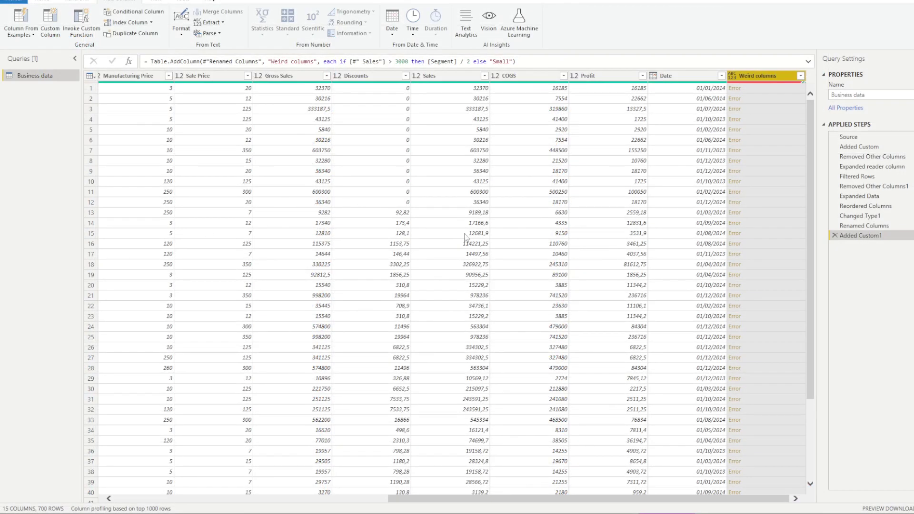
# Step: Scroll across the Error-filled Weird columns column and delete its Added Custom1 step
pyautogui.moveTo(548, 499); pyautogui.dragTo(270, 498)
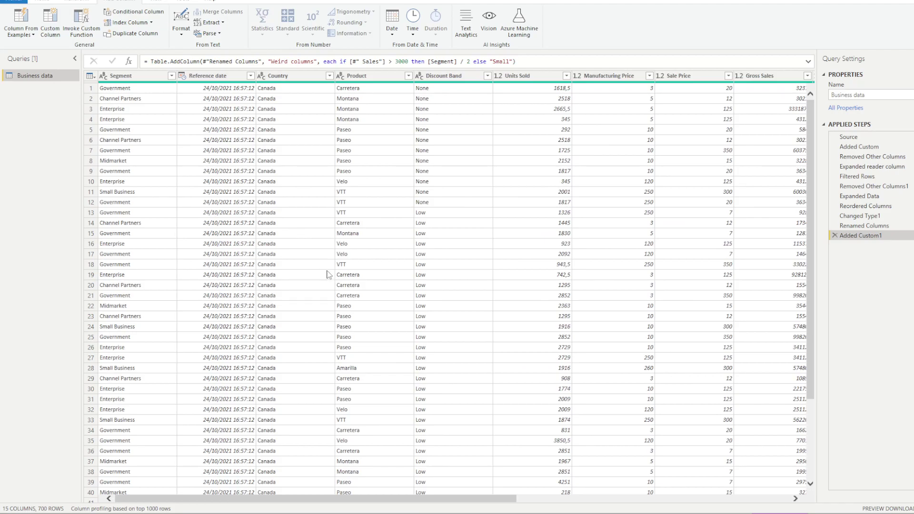
pyautogui.moveTo(493, 503); pyautogui.dragTo(771, 499)
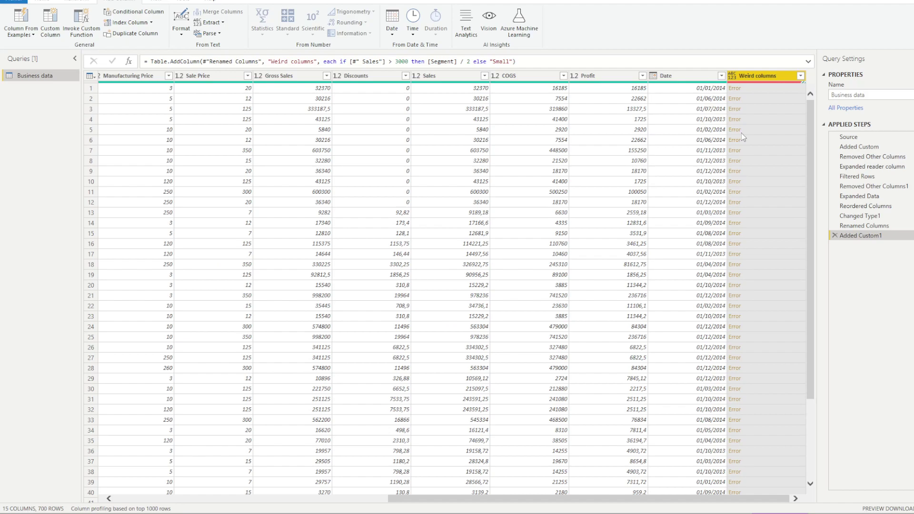
pyautogui.click(835, 236)
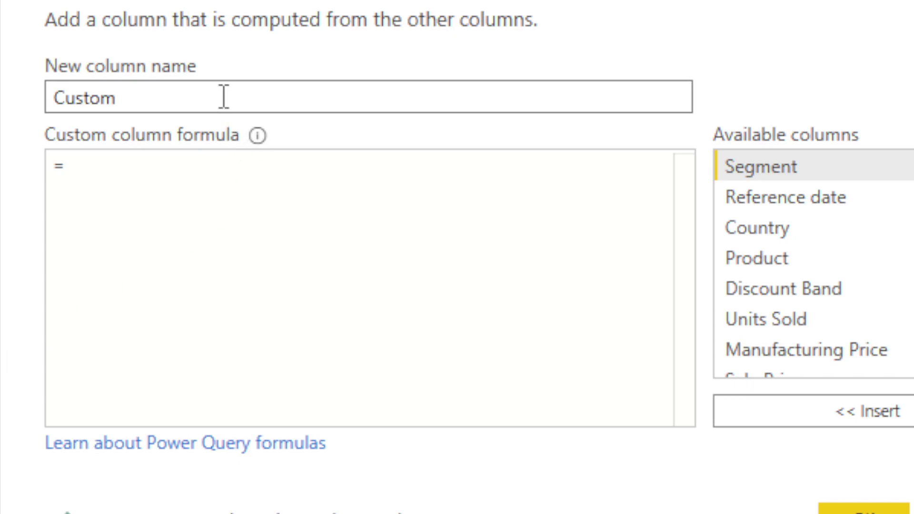
# Step: Start the formula with if [Sales] > 10000 then
pyautogui.click(176, 166)
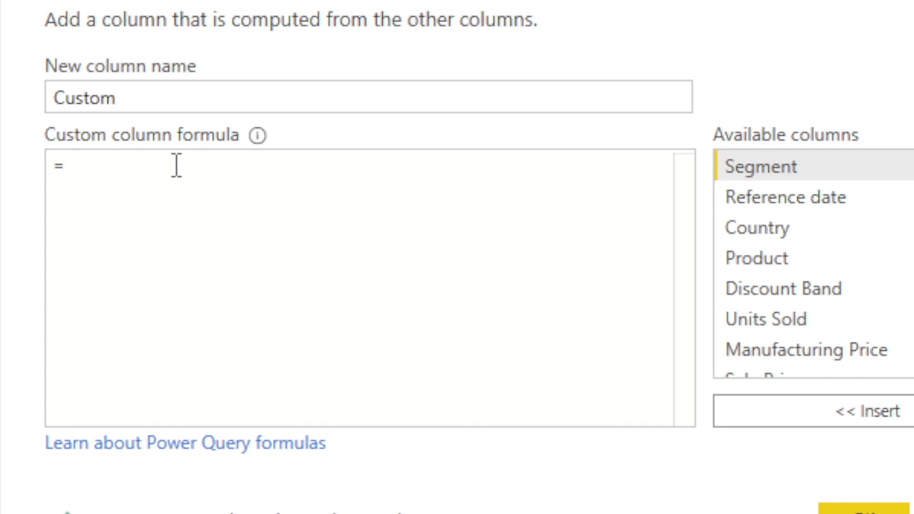
pyautogui.write('if')
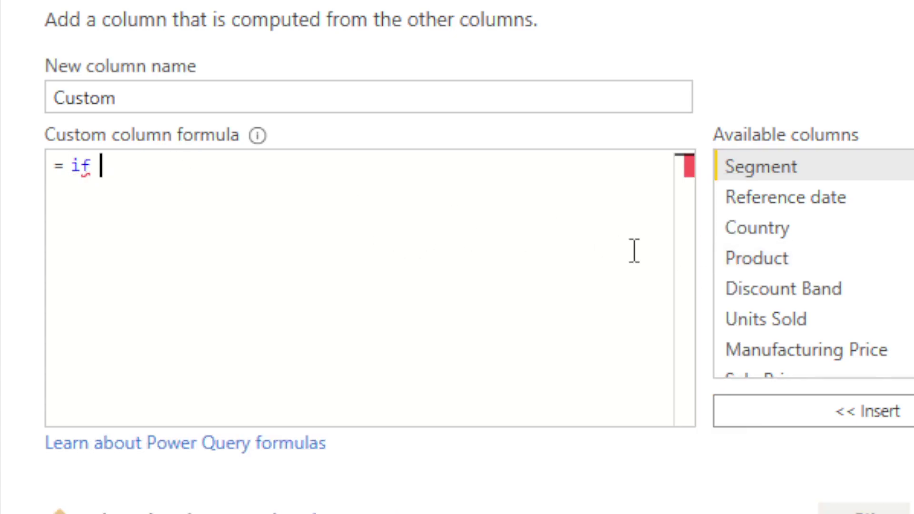
pyautogui.scroll(-2, 826, 278)
pyautogui.scroll(-3, 820, 267)
pyautogui.doubleClick(766, 303)
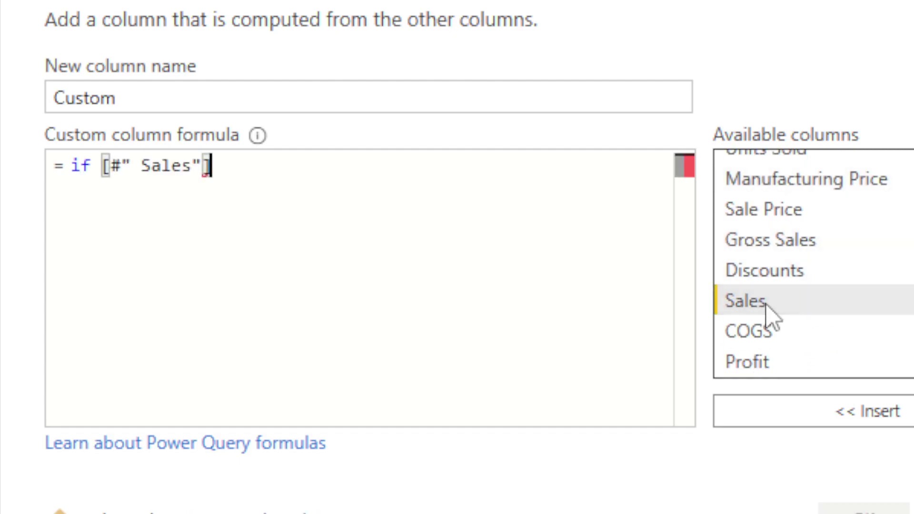
pyautogui.write('> ')
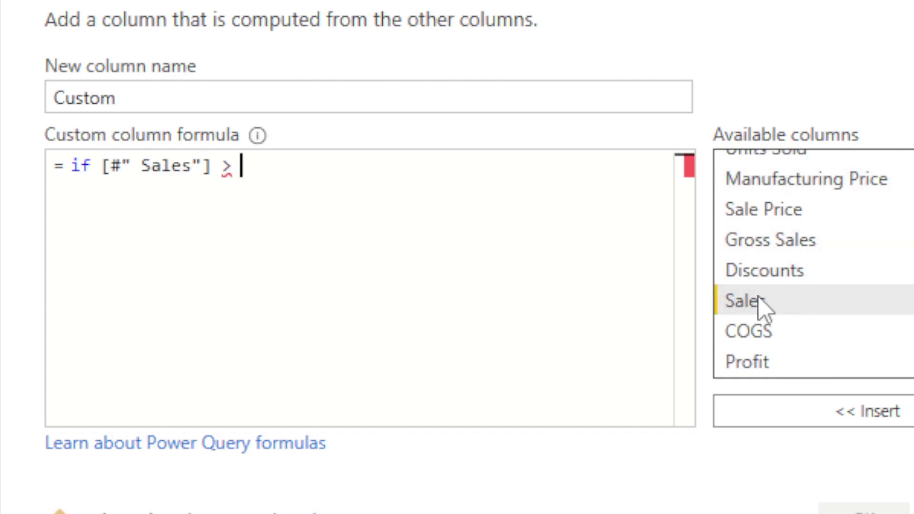
pyautogui.write('10000')
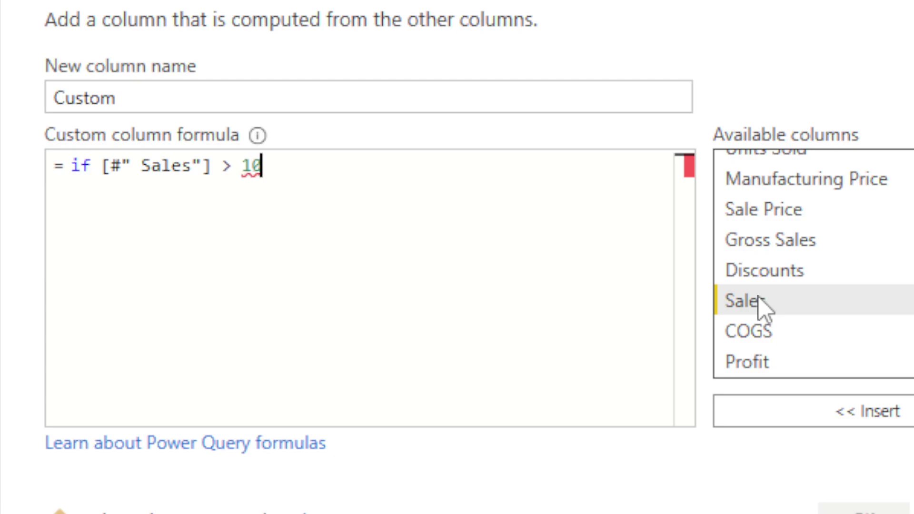
pyautogui.press('BackSpace')
pyautogui.press('BackSpace')
pyautogui.write('000')
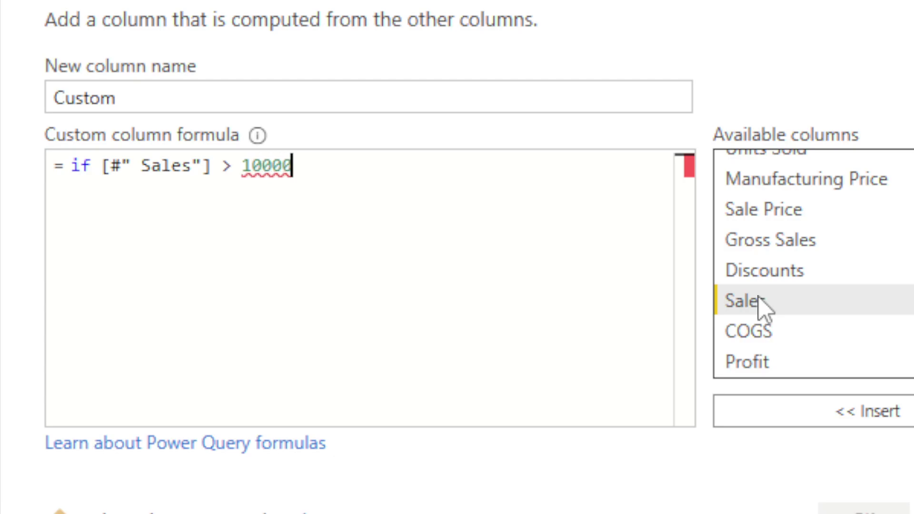
pyautogui.write(' then')
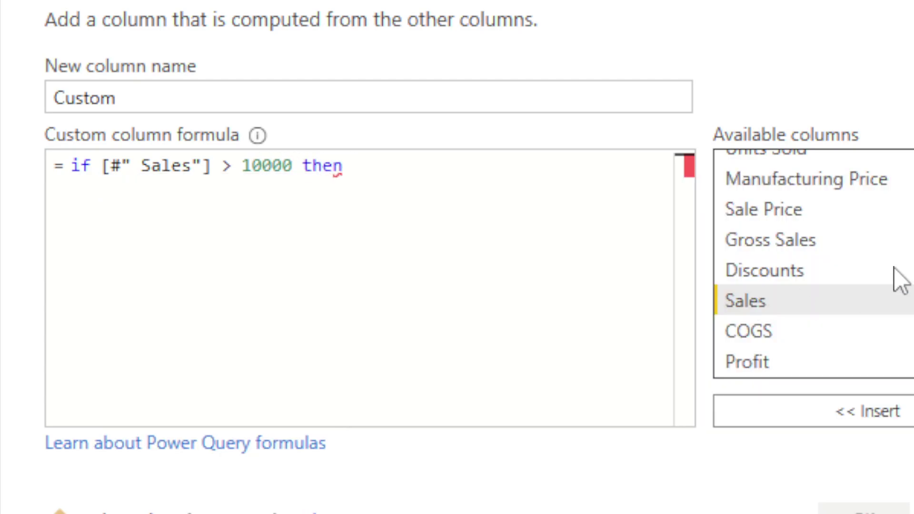
# Step: Complete the formula with [Segment] /2 else [Sales]
pyautogui.scroll(2, 895, 280)
pyautogui.doubleClick(786, 178)
pyautogui.write('/2')
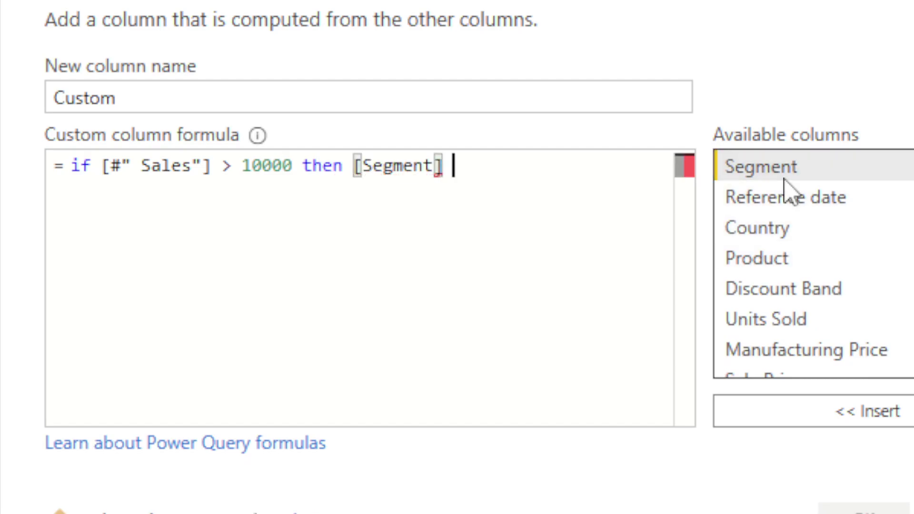
pyautogui.write(' else')
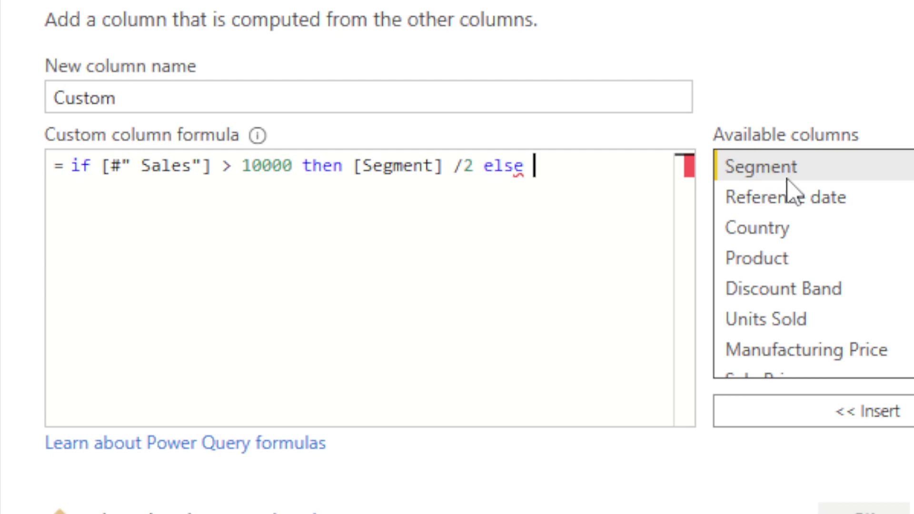
pyautogui.scroll(-2, 764, 272)
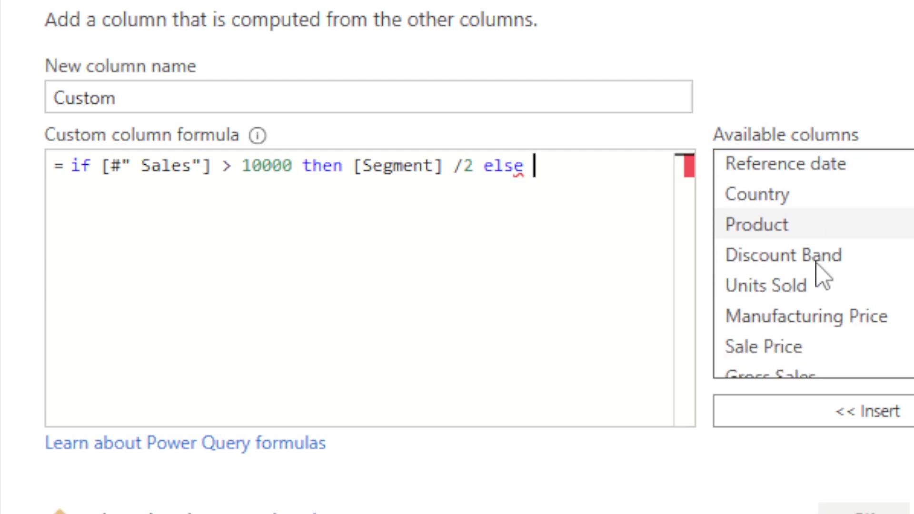
pyautogui.scroll(-2, 785, 313)
pyautogui.doubleClick(775, 334)
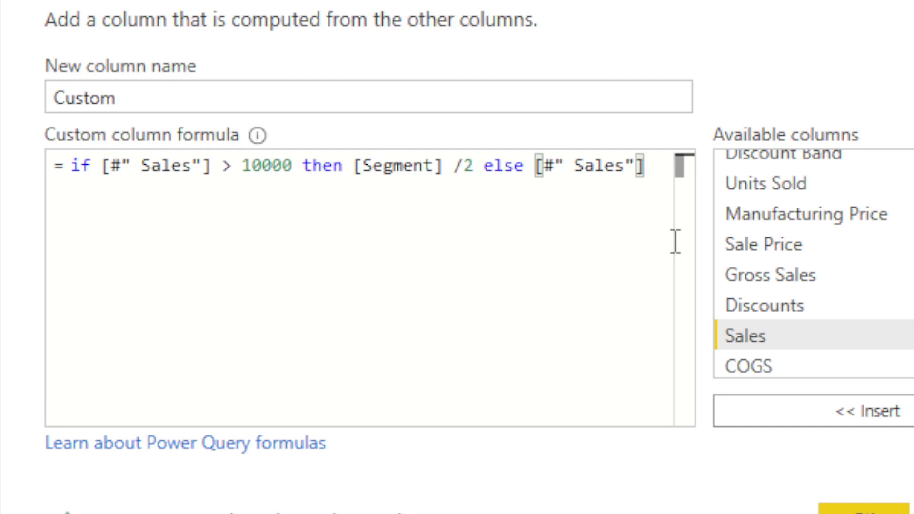
# Step: Prefix the Custom column formula with 'try' and move the if/then/else expression to line two
pyautogui.click(75, 165)
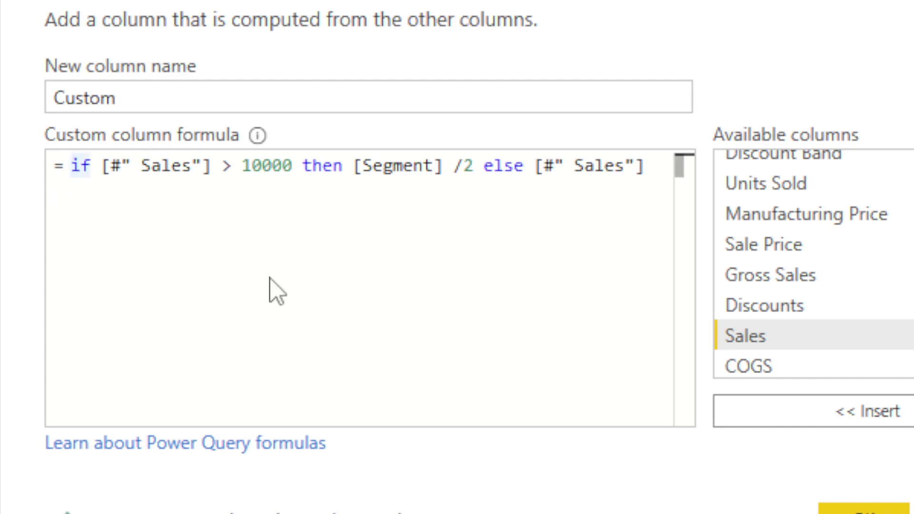
pyautogui.write('try')
pyautogui.press('Return')
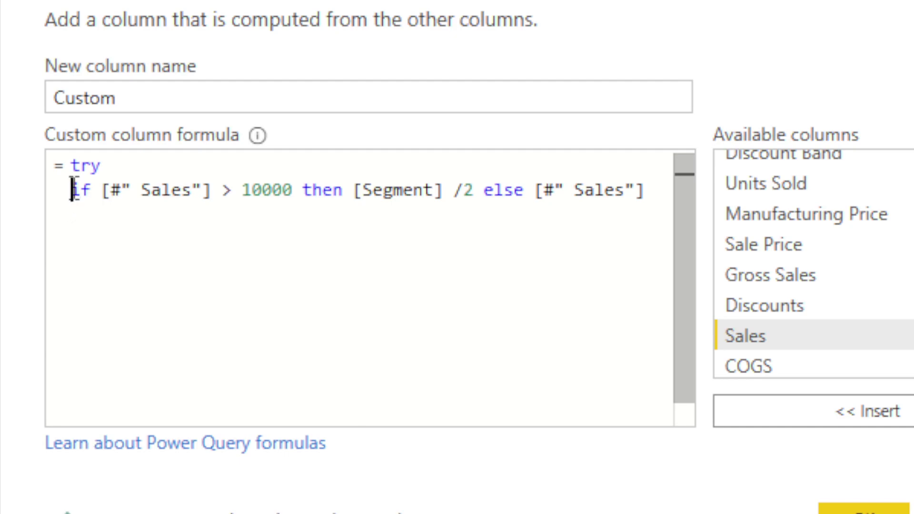
# Step: Highlight the Sales > 10000 condition, the [Segment] /2 branch and the else Sales value to explain them
pyautogui.moveTo(73, 190); pyautogui.dragTo(672, 200)
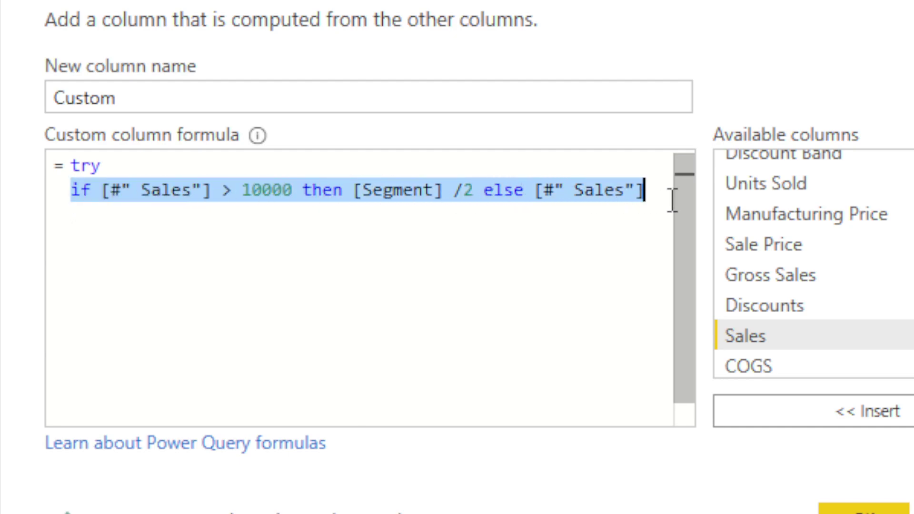
pyautogui.click(103, 193)
pyautogui.moveTo(102, 193); pyautogui.dragTo(243, 198)
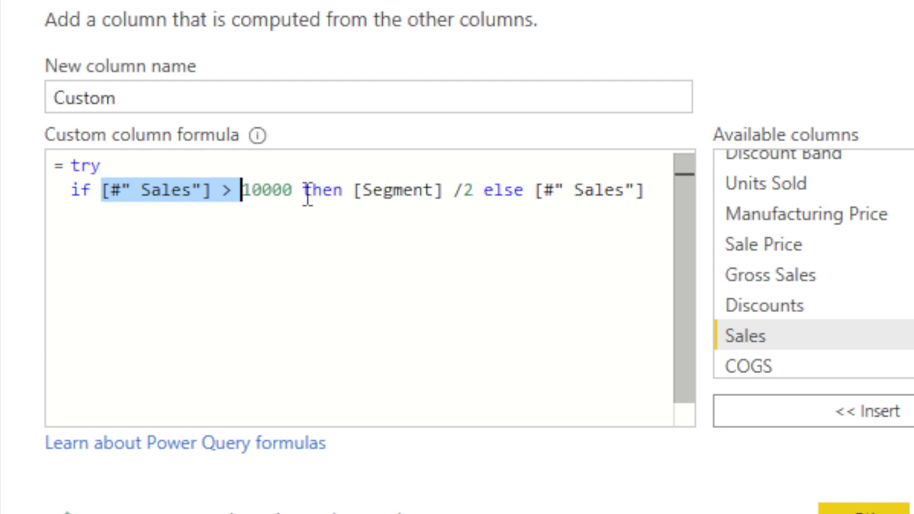
pyautogui.moveTo(354, 193); pyautogui.dragTo(477, 195)
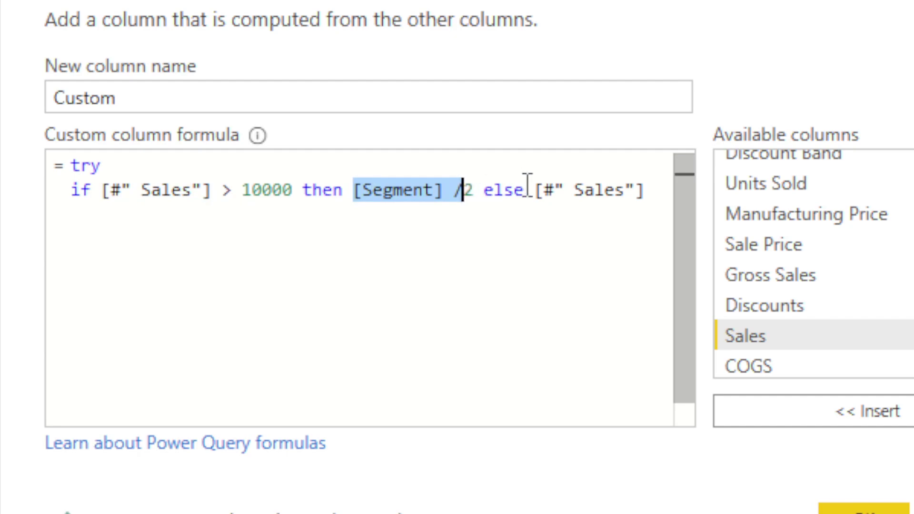
pyautogui.moveTo(533, 191); pyautogui.dragTo(645, 191)
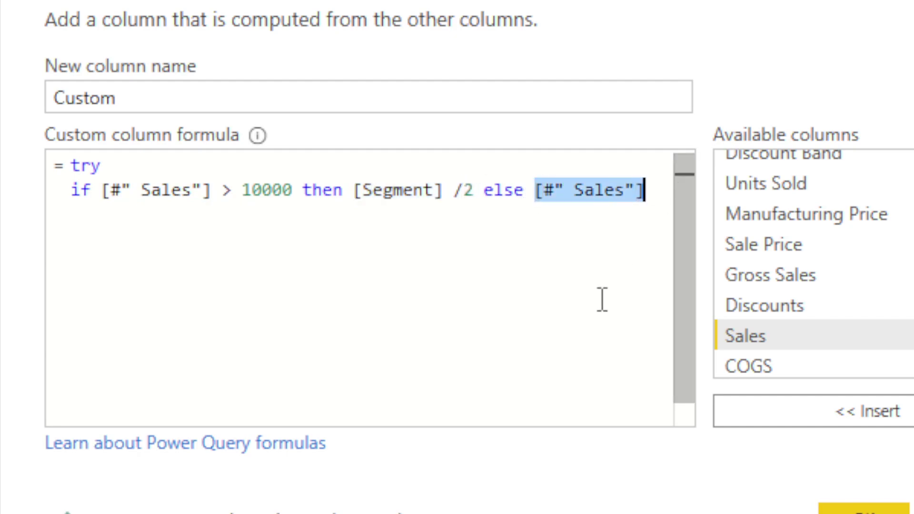
pyautogui.click(659, 205)
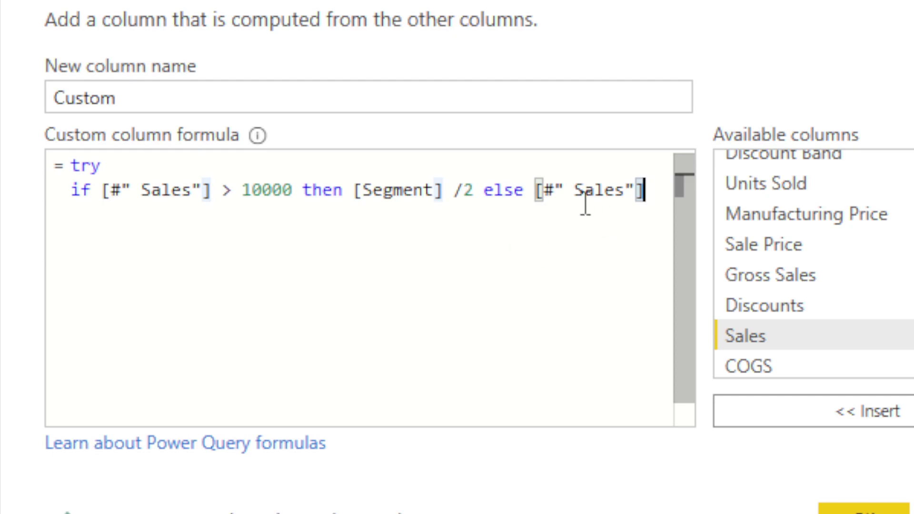
pyautogui.keyDown('shift'); pyautogui.click(434, 190); pyautogui.keyUp('shift')
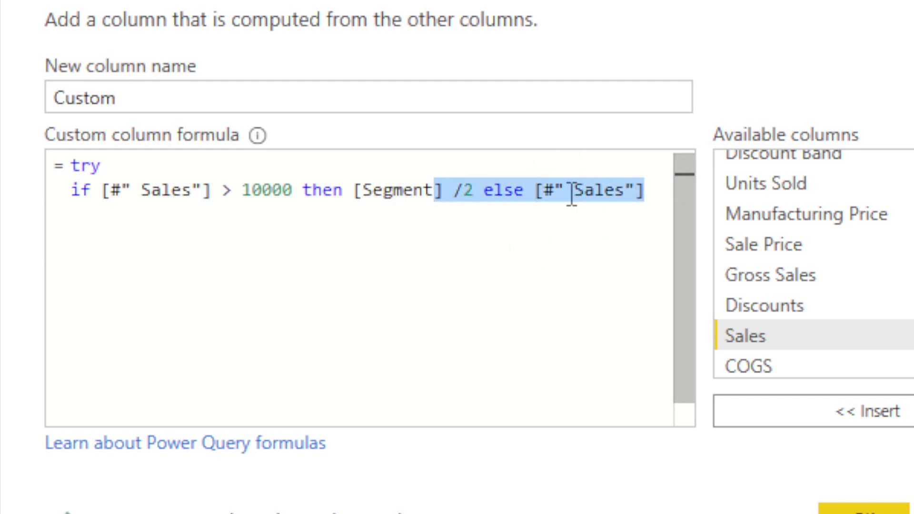
pyautogui.moveTo(572, 196); pyautogui.dragTo(622, 189)
pyautogui.click(657, 190)
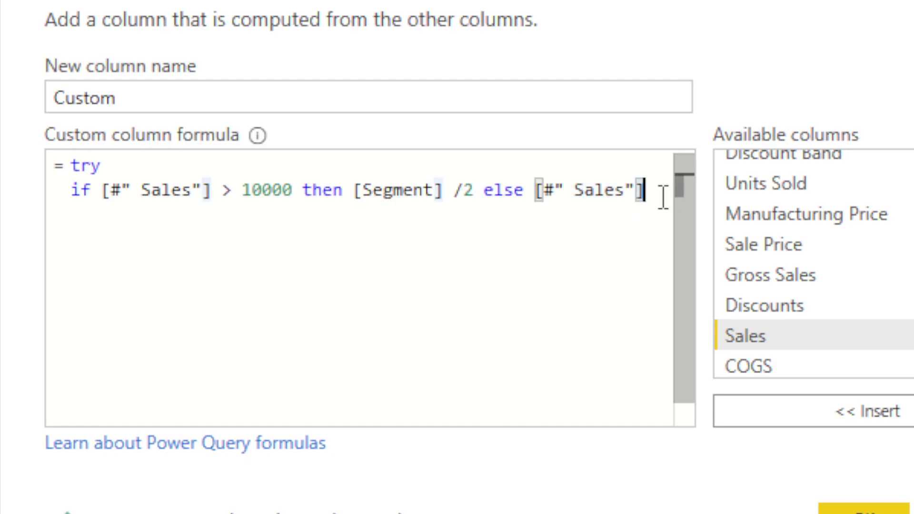
# Step: Add an otherwise "SAFE" fallback line below the if expression, dismissing the column suggestions
pyautogui.press('Return')
pyautogui.write('ot')
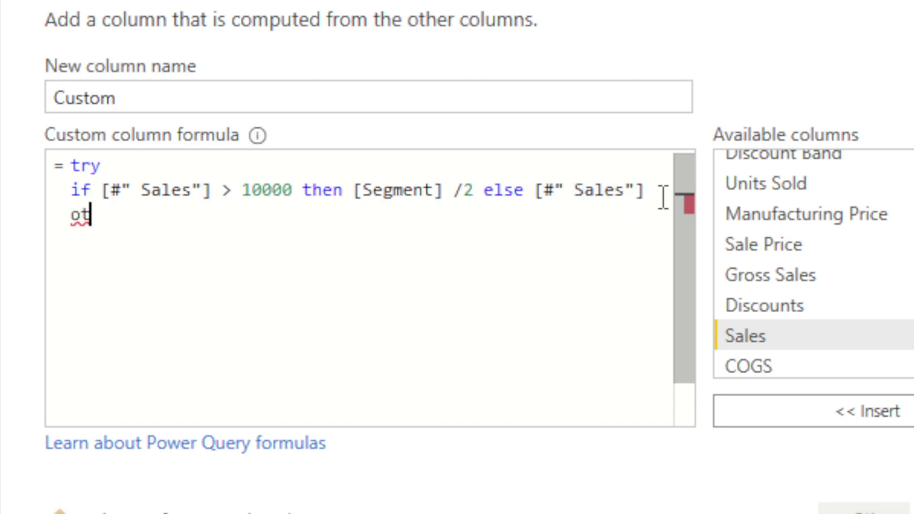
pyautogui.write('herwise ')
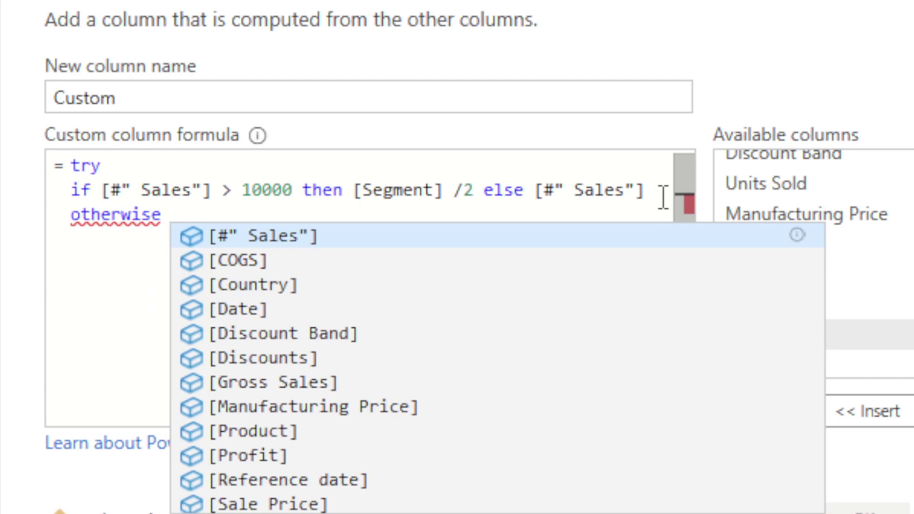
pyautogui.write('""')
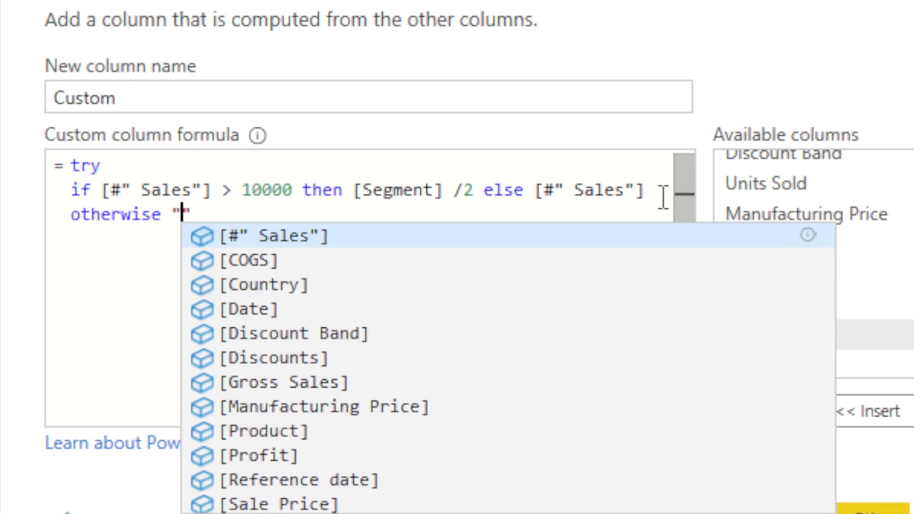
pyautogui.write('SAFE')
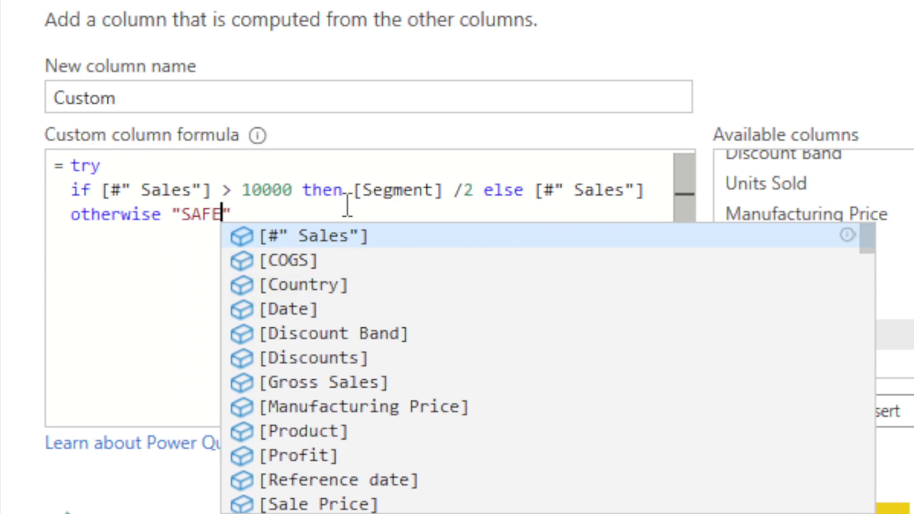
pyautogui.click(404, 190)
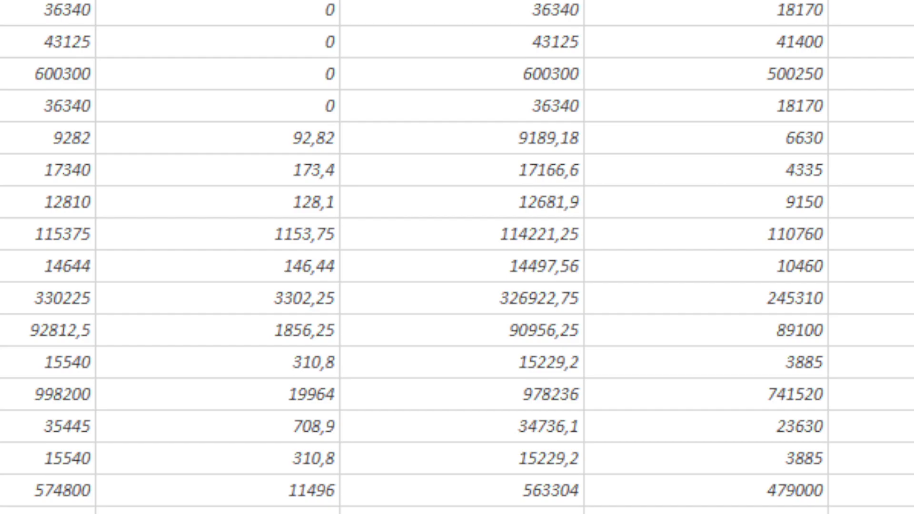
pyautogui.scroll(-8, 457, 257)
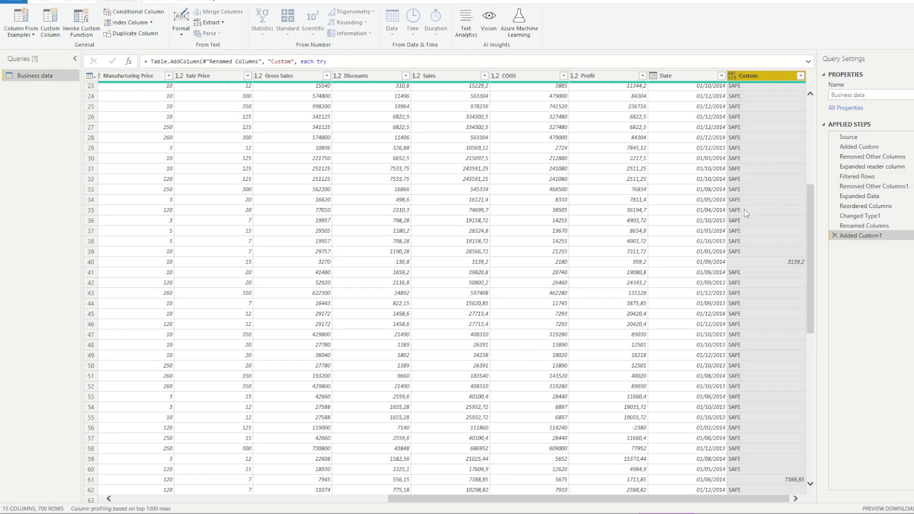
pyautogui.scroll(8, 745, 213)
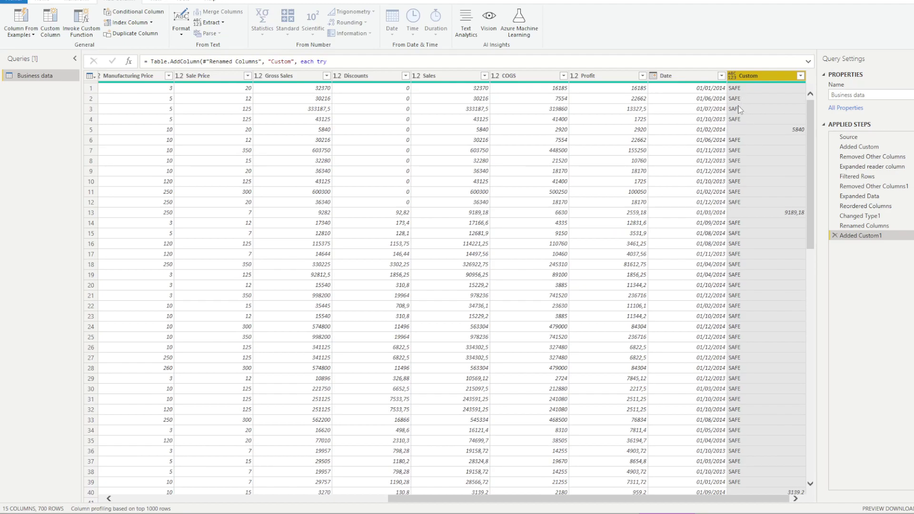
pyautogui.scroll(-4, 746, 136)
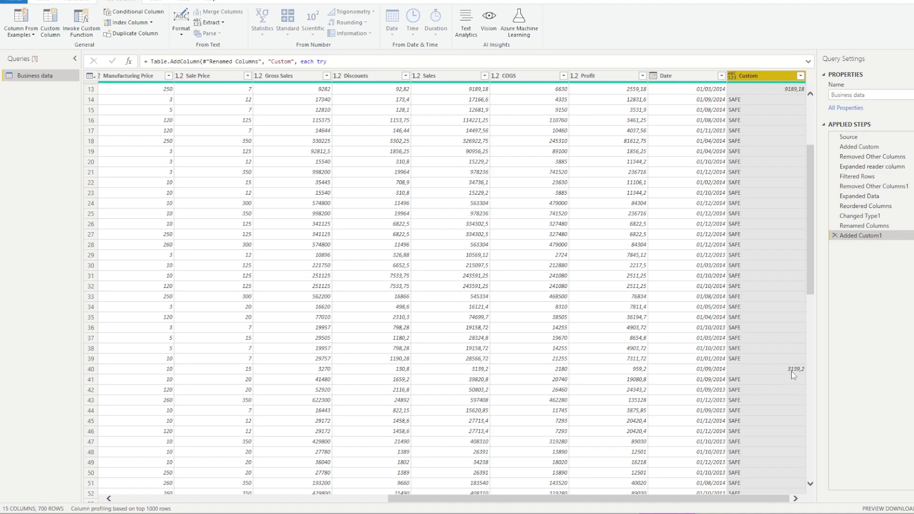
pyautogui.click(733, 76)
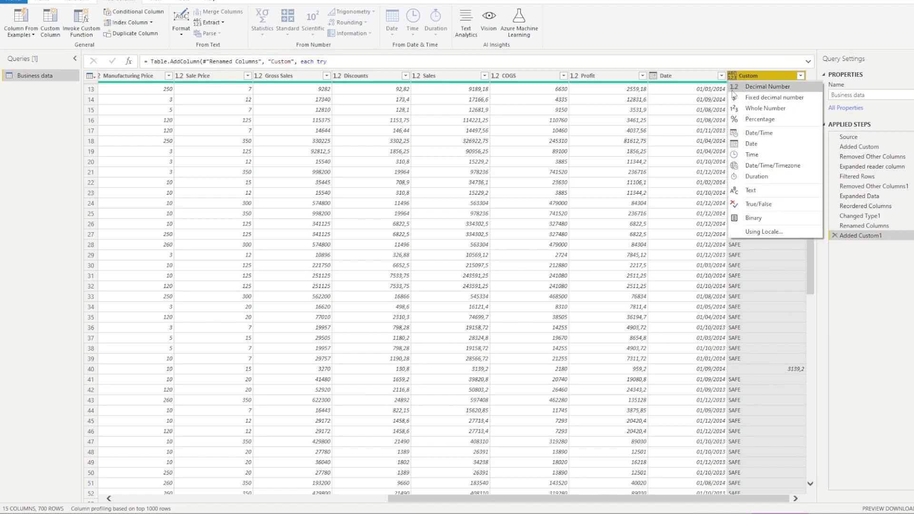
pyautogui.click(767, 47)
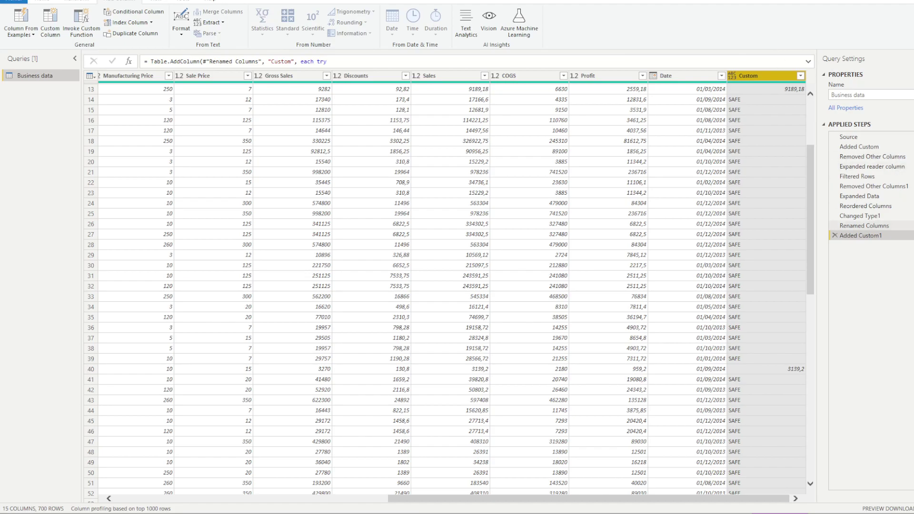
# Step: Change the Added Custom1 step's otherwise fallback from "SAFE" to 0 and apply it
pyautogui.click(907, 235)
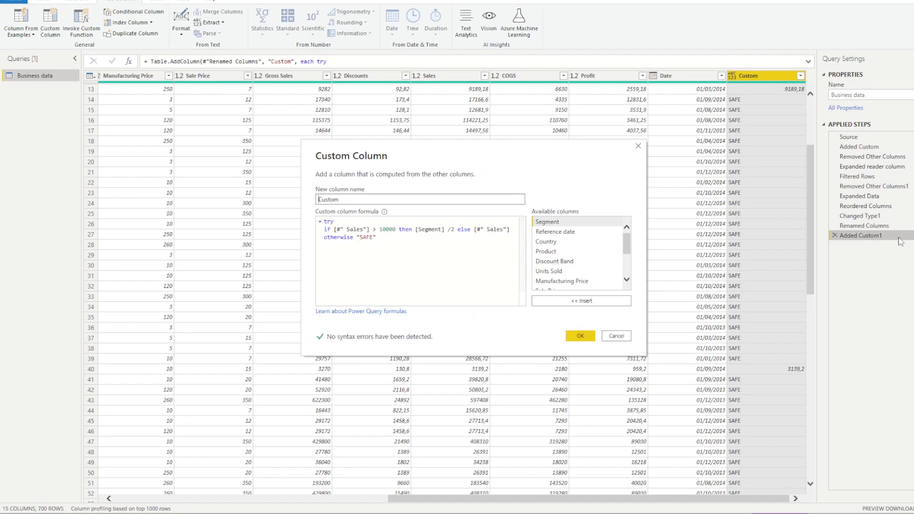
pyautogui.moveTo(400, 239); pyautogui.dragTo(358, 239)
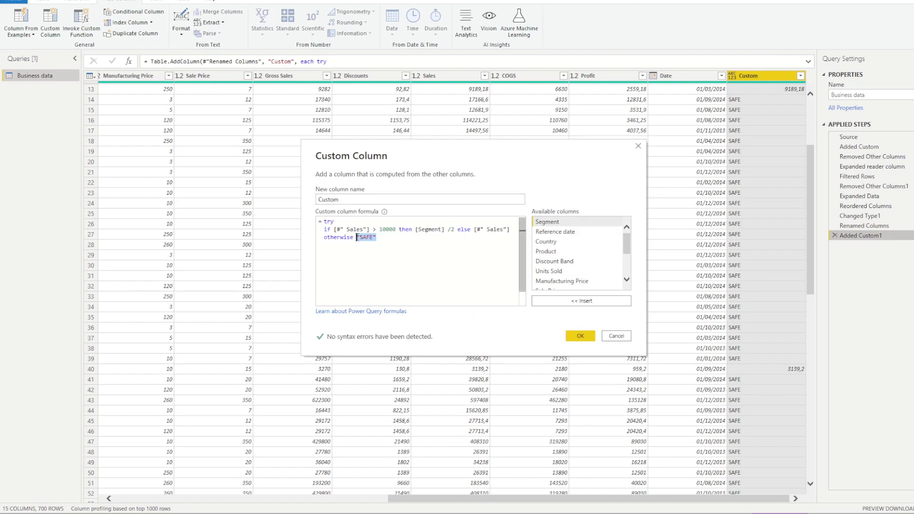
pyautogui.press('BackSpace')
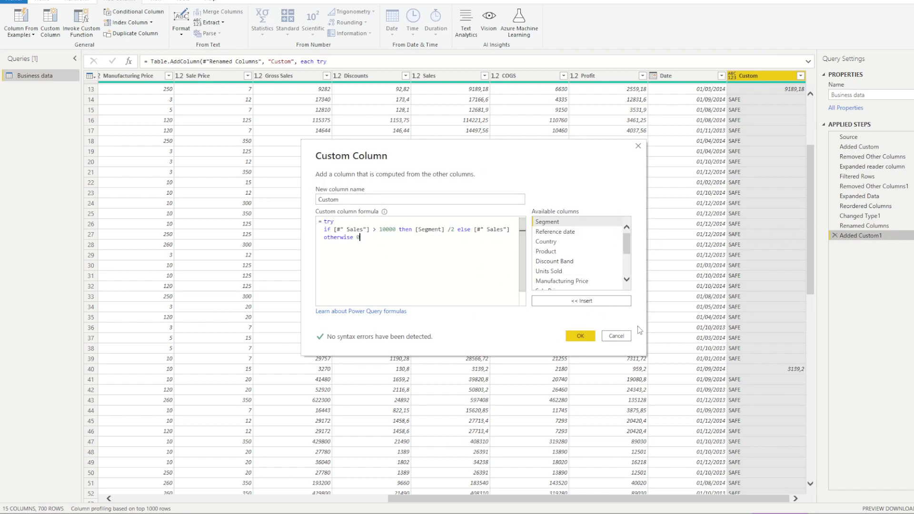
pyautogui.click(589, 335)
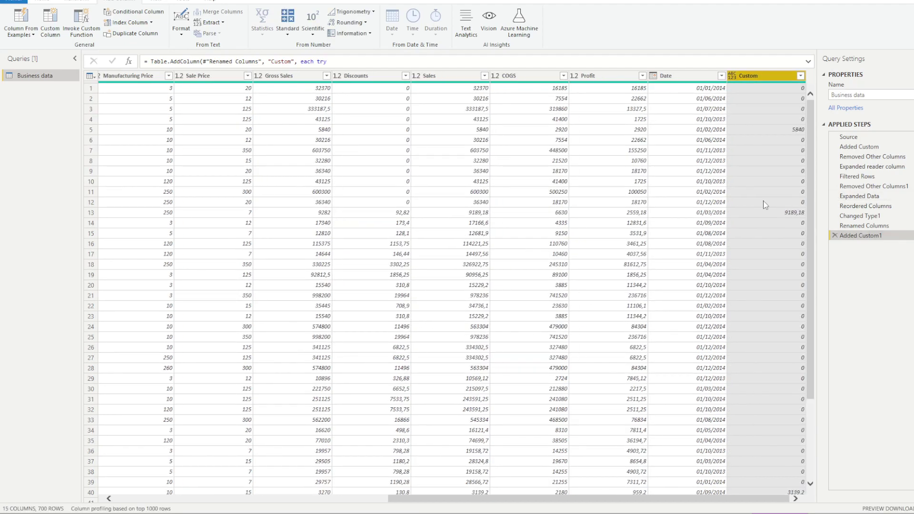